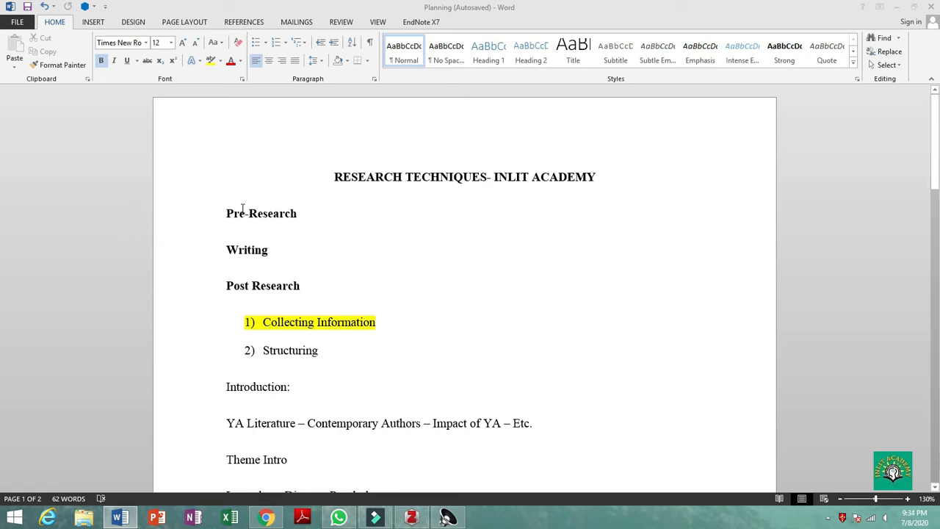
- Review the research planning outline, from the Pre-Research, Writing and Post Research headings to the highlighted Collecting Information item
{"action": "left_click", "coordinate": [296, 213]}
{"action": "left_click", "coordinate": [288, 252]}
{"action": "left_click", "coordinate": [335, 292]}
{"action": "left_click_drag", "start_coordinate": [228, 213], "coordinate": [303, 234]}
{"action": "left_click", "coordinate": [410, 226]}
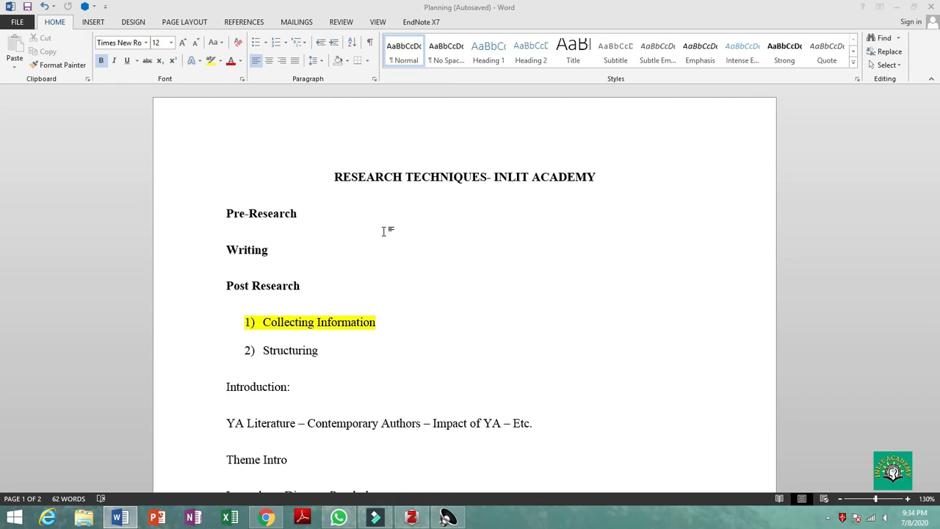
{"action": "scroll", "coordinate": [384, 227], "scroll_direction": "down", "scroll_amount": 2}
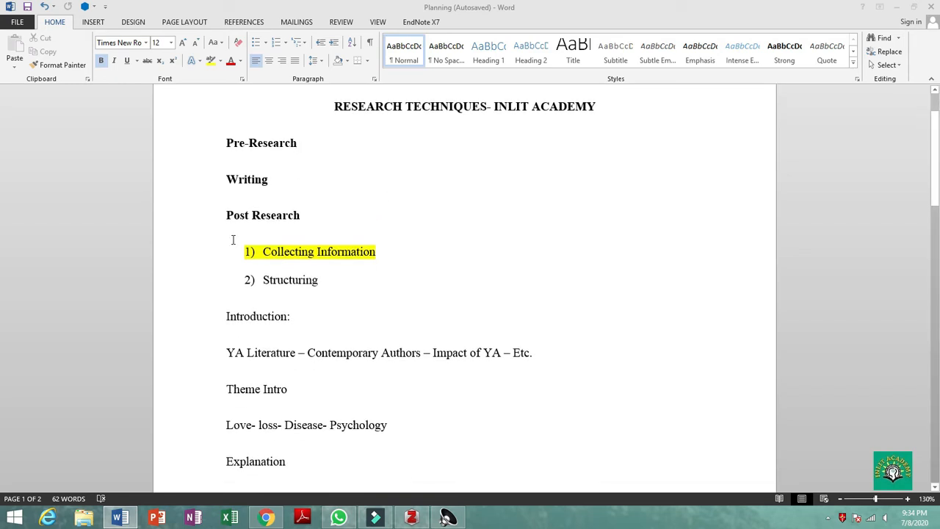
{"action": "left_click", "coordinate": [436, 250]}
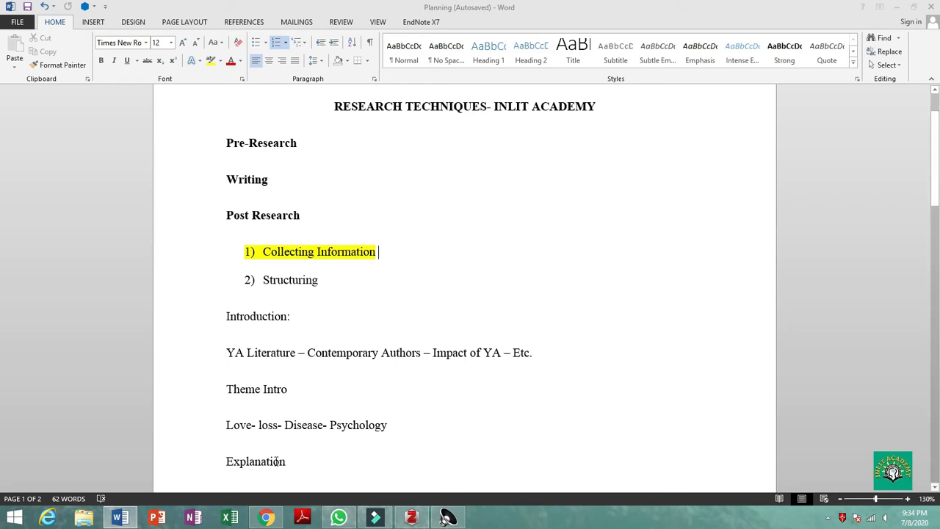
- Switch to Chrome and examine the CORE home page's web address and its tagline about open access research papers
{"action": "left_click", "coordinate": [265, 518]}
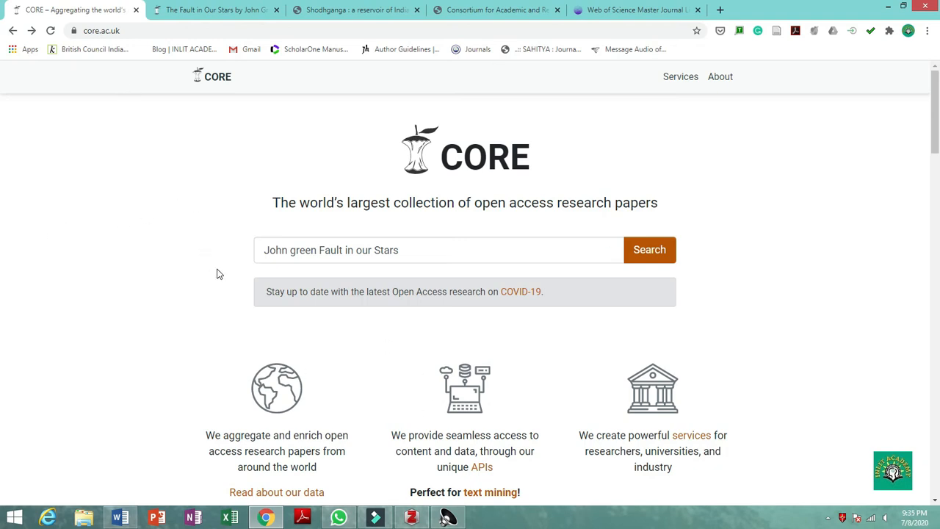
{"action": "scroll", "coordinate": [243, 265], "scroll_direction": "down", "scroll_amount": 4}
{"action": "scroll", "coordinate": [258, 250], "scroll_direction": "up", "scroll_amount": 4}
{"action": "left_click_drag", "start_coordinate": [76, 32], "coordinate": [126, 35]}
{"action": "left_click", "coordinate": [175, 30]}
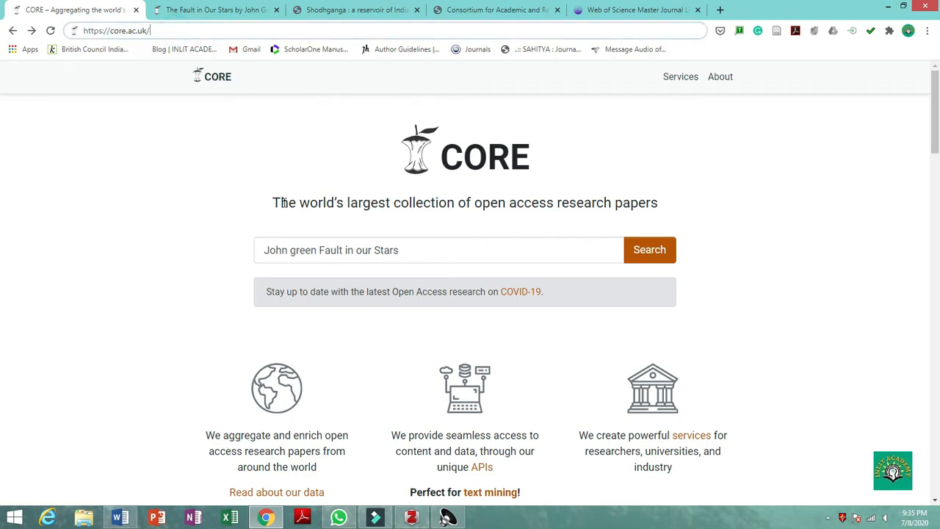
{"action": "left_click_drag", "start_coordinate": [281, 203], "coordinate": [666, 202]}
{"action": "left_click", "coordinate": [678, 195]}
{"action": "left_click_drag", "start_coordinate": [583, 203], "coordinate": [704, 198]}
{"action": "left_click", "coordinate": [707, 199]}
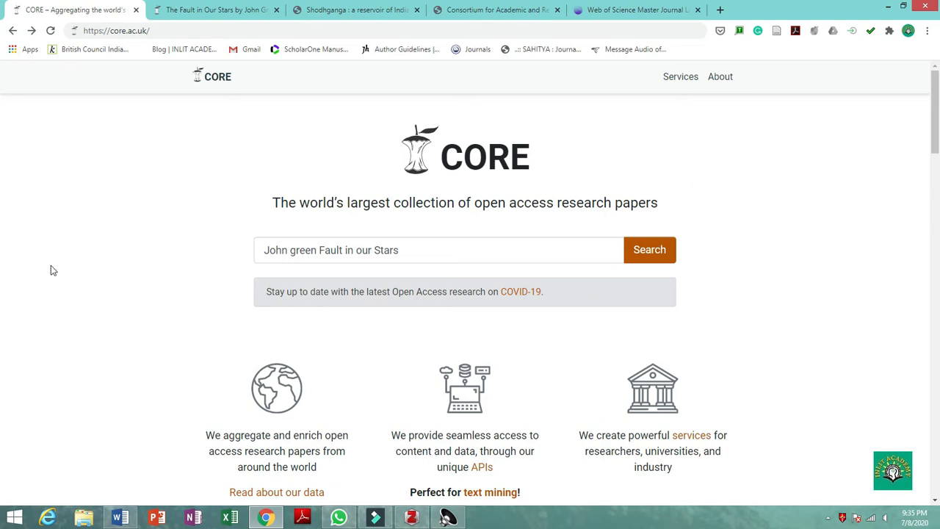
- Look over the CORE home page's service sections and its search box holding the query "John green Fault in our Stars"
{"action": "left_click", "coordinate": [92, 214]}
{"action": "scroll", "coordinate": [119, 235], "scroll_direction": "down", "scroll_amount": 5}
{"action": "scroll", "coordinate": [127, 210], "scroll_direction": "up", "scroll_amount": 1}
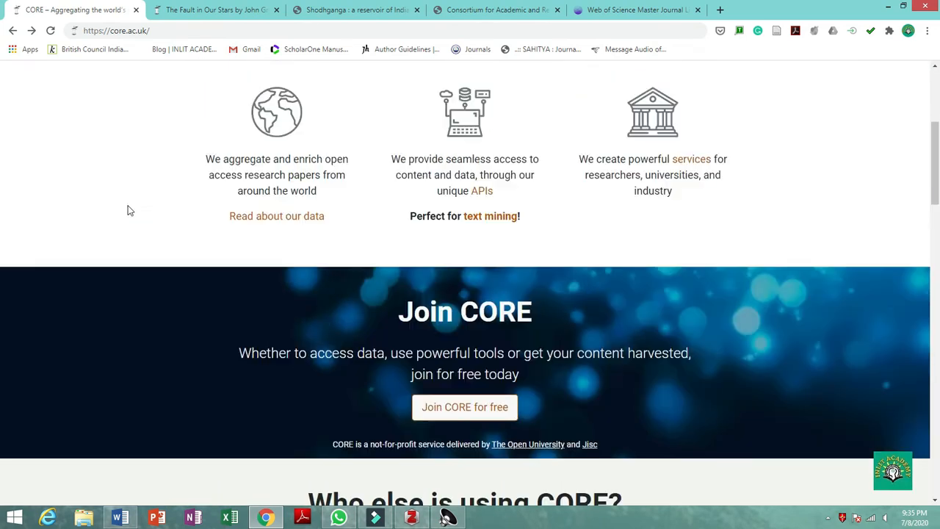
{"action": "scroll", "coordinate": [129, 217], "scroll_direction": "up", "scroll_amount": 4}
{"action": "left_click", "coordinate": [444, 243]}
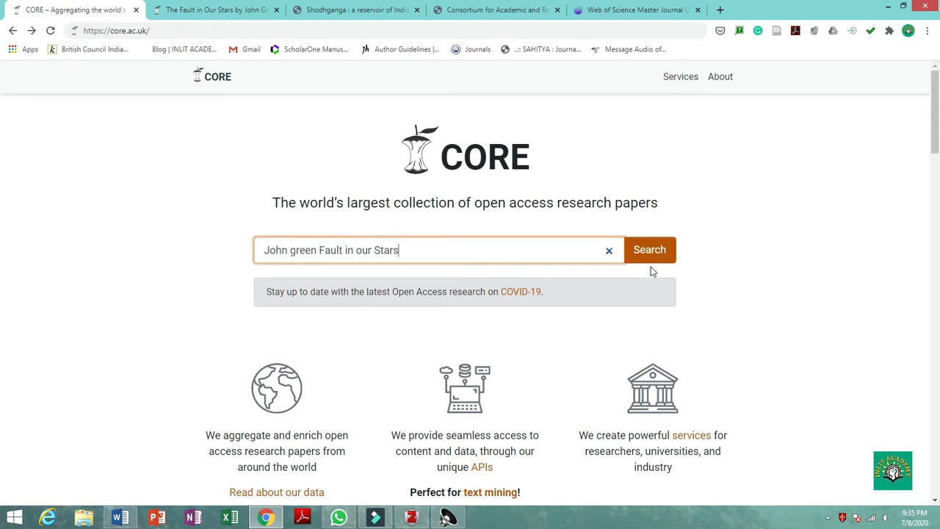
{"action": "scroll", "coordinate": [249, 298], "scroll_direction": "down", "scroll_amount": 1}
{"action": "scroll", "coordinate": [248, 297], "scroll_direction": "down", "scroll_amount": 4}
{"action": "scroll", "coordinate": [241, 142], "scroll_direction": "up", "scroll_amount": 4}
- View the article "The Fault in Our Stars by John Green" in the CORE reader and skim its pages
{"action": "left_click", "coordinate": [216, 10]}
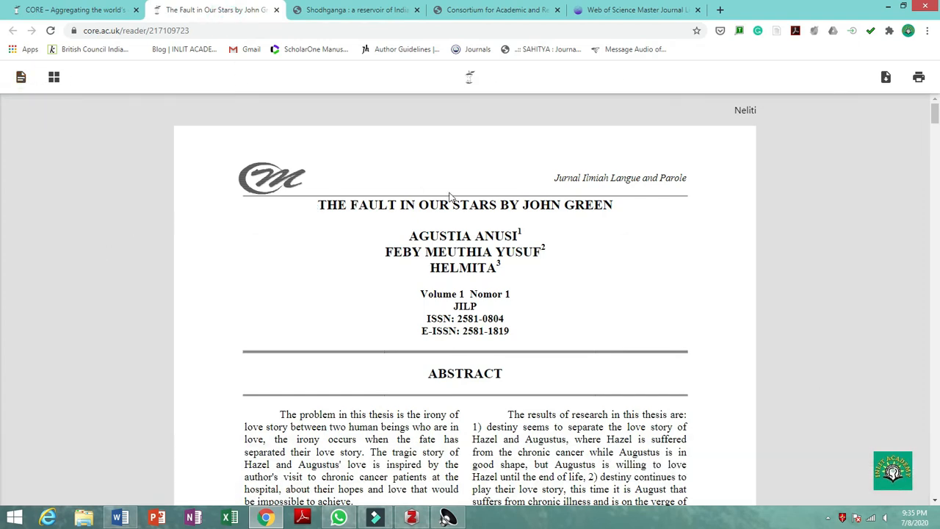
{"action": "scroll", "coordinate": [395, 251], "scroll_direction": "down", "scroll_amount": 5}
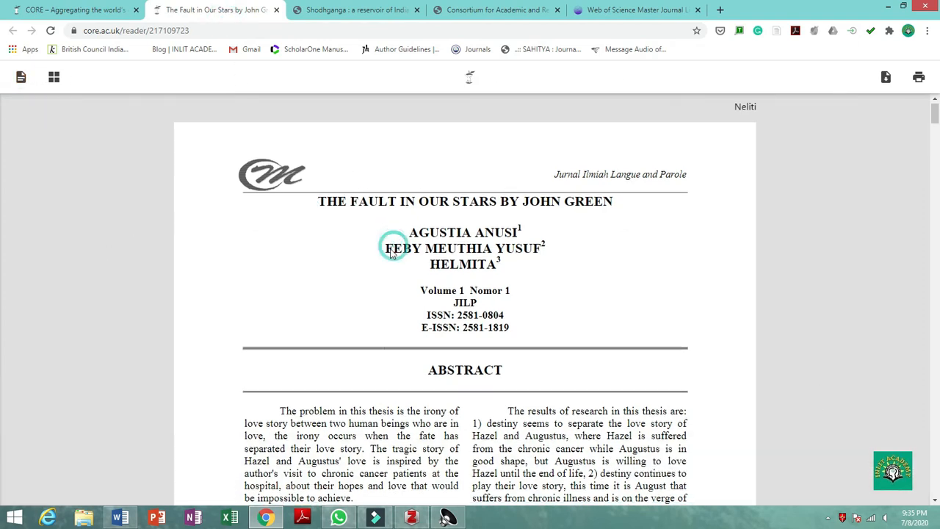
{"action": "scroll", "coordinate": [390, 255], "scroll_direction": "down", "scroll_amount": 8}
{"action": "scroll", "coordinate": [352, 242], "scroll_direction": "up", "scroll_amount": 14}
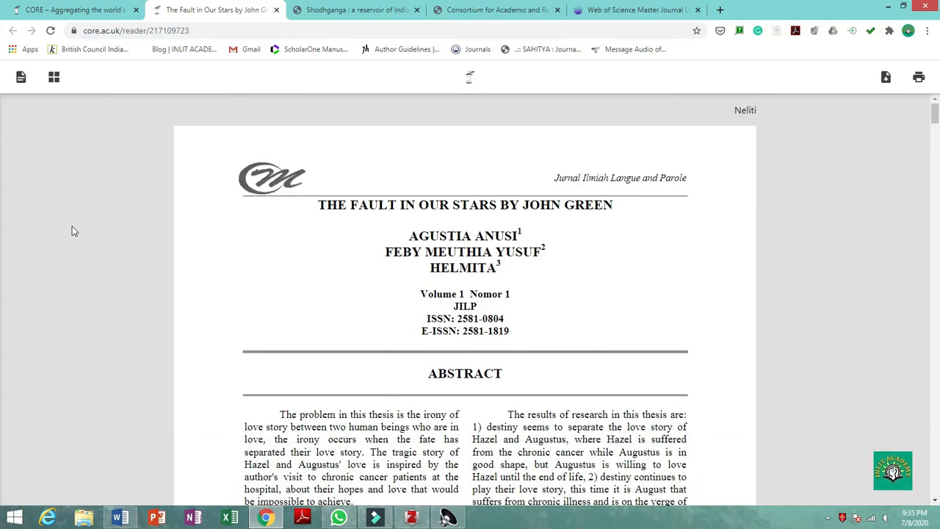
{"action": "mouse_move", "coordinate": [931, 8]}
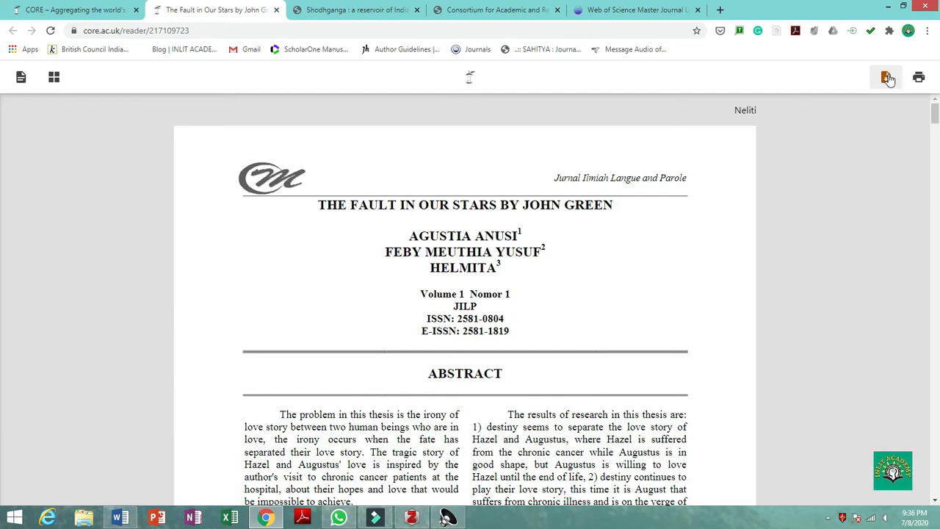
{"action": "left_click", "coordinate": [325, 257]}
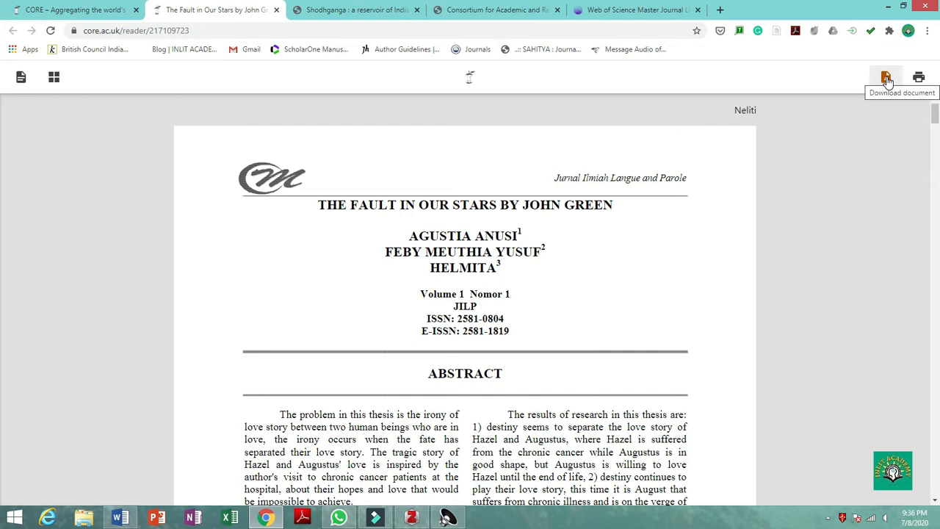
{"action": "left_click", "coordinate": [288, 288]}
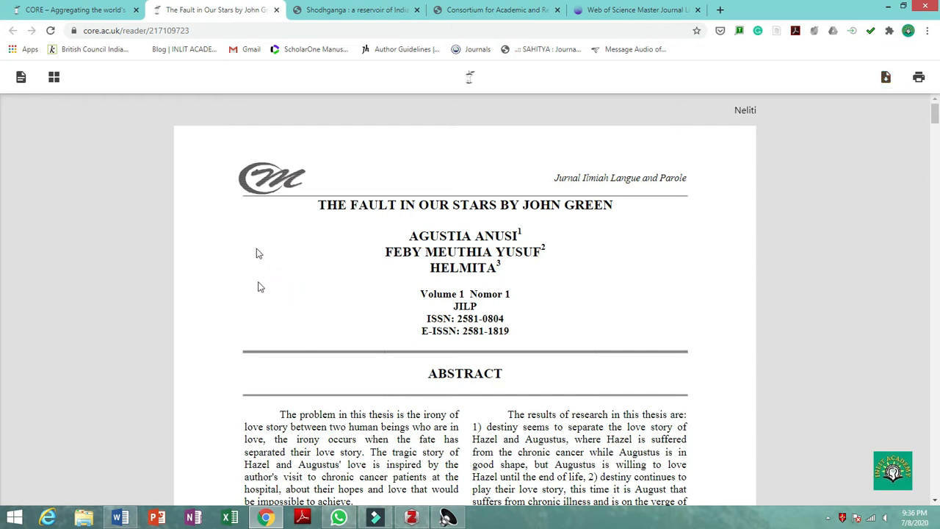
- Switch to Zotero and examine the details of the article stored in the John Green collection
{"action": "left_click", "coordinate": [411, 518]}
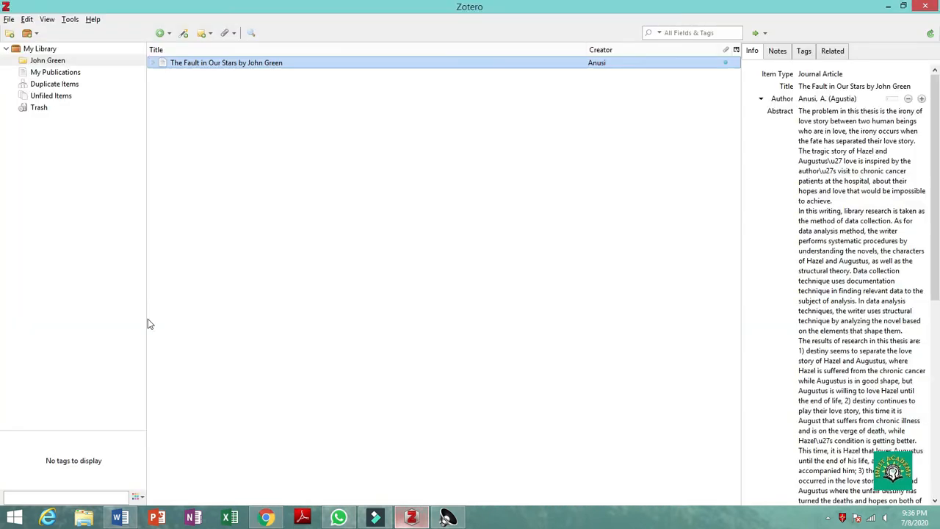
{"action": "double_click", "coordinate": [459, 9]}
{"action": "double_click", "coordinate": [485, 10]}
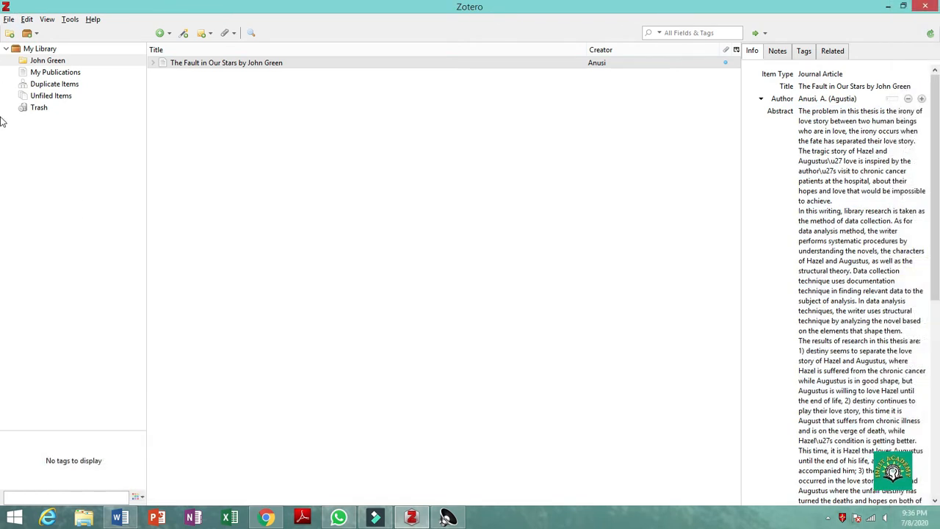
{"action": "left_click", "coordinate": [437, 218]}
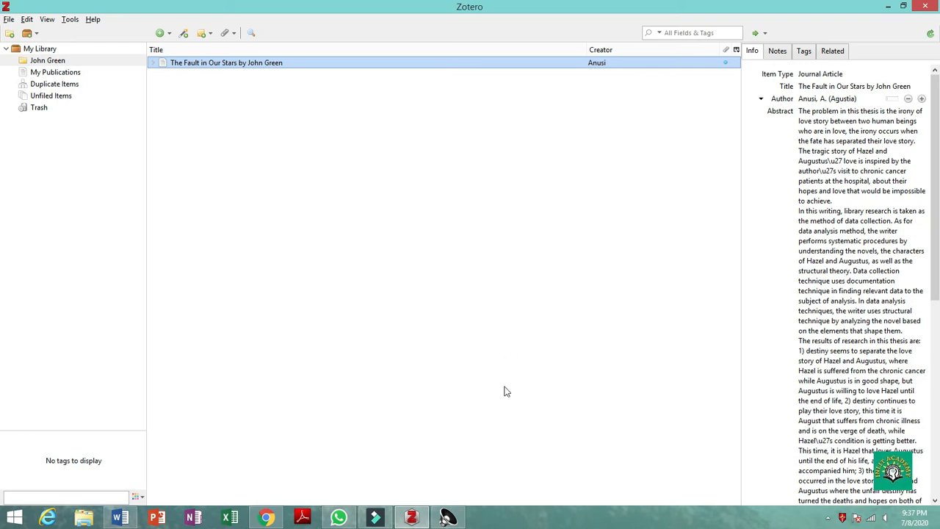
{"action": "left_click", "coordinate": [389, 221]}
{"action": "left_click", "coordinate": [490, 222]}
- View all items in My Library, then return to the John Green collection
{"action": "left_click", "coordinate": [38, 49]}
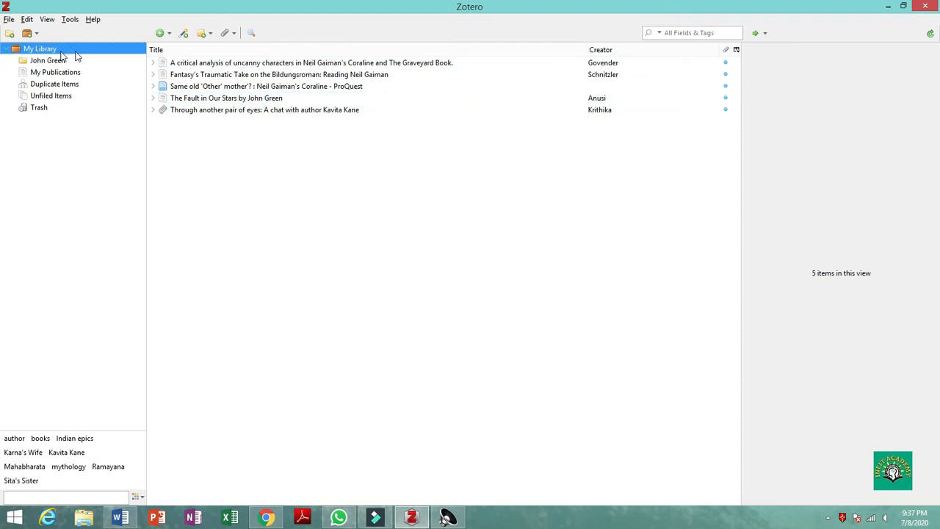
{"action": "left_click", "coordinate": [422, 279]}
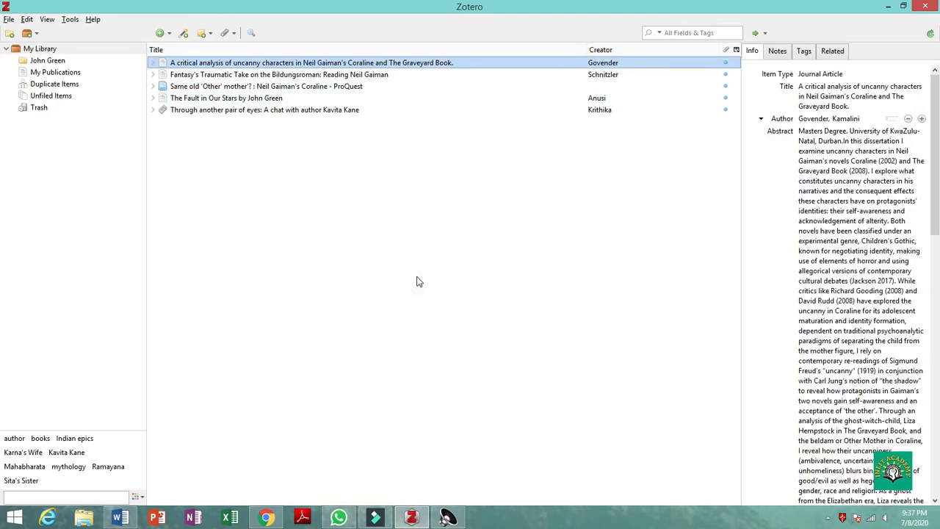
{"action": "left_click", "coordinate": [50, 61]}
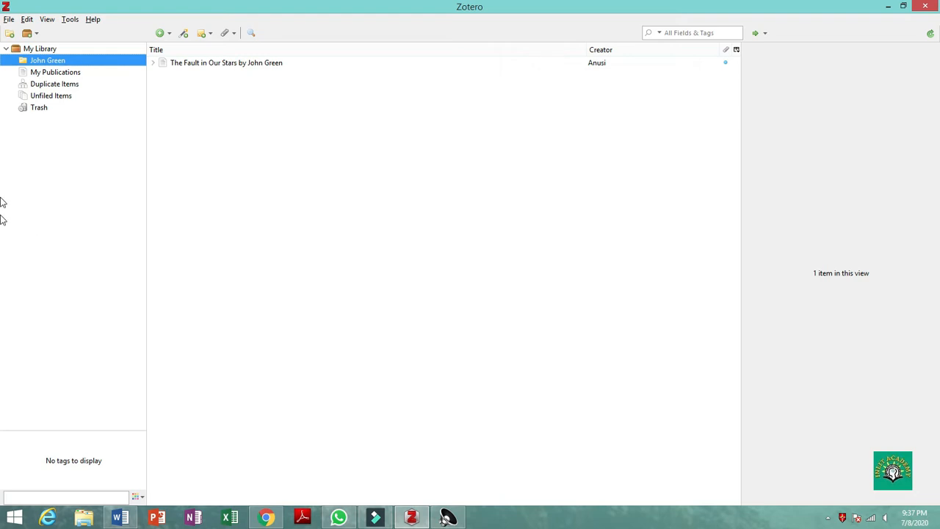
- Switch to Chrome and save the open CORE article to the John Green collection with the Zotero connector
{"action": "left_click", "coordinate": [267, 519]}
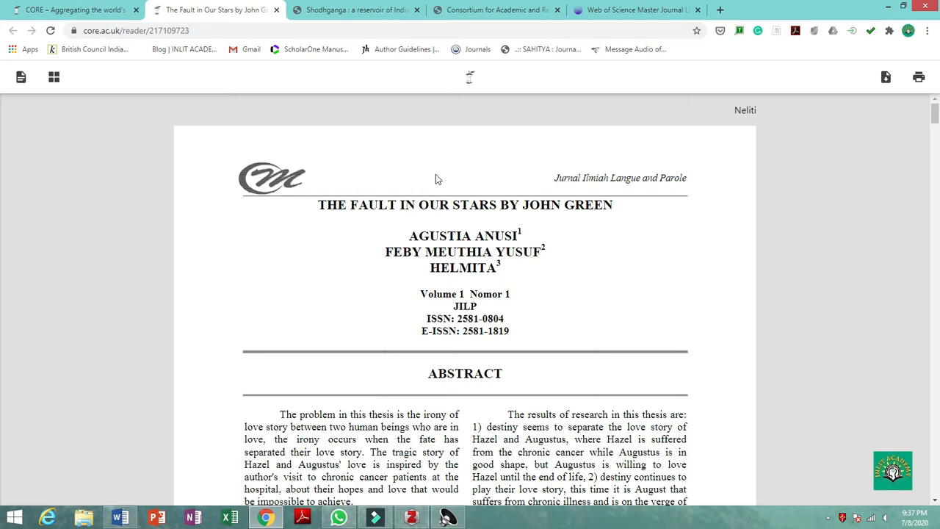
{"action": "left_click", "coordinate": [780, 35]}
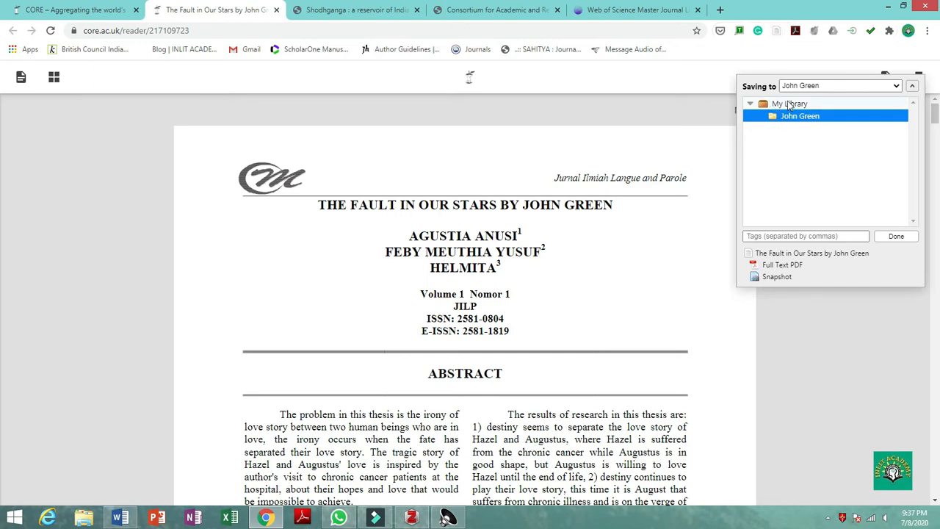
{"action": "left_click", "coordinate": [750, 105]}
{"action": "left_click", "coordinate": [751, 104]}
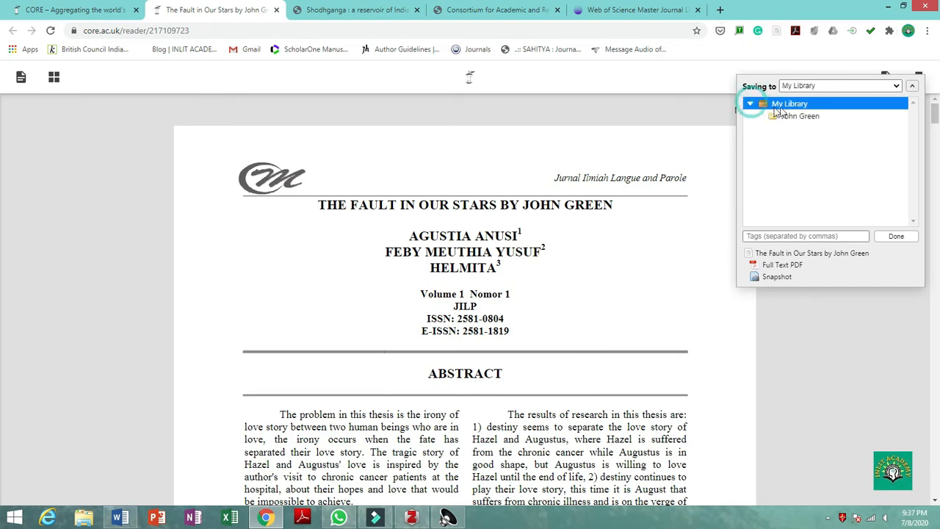
{"action": "left_click", "coordinate": [794, 119]}
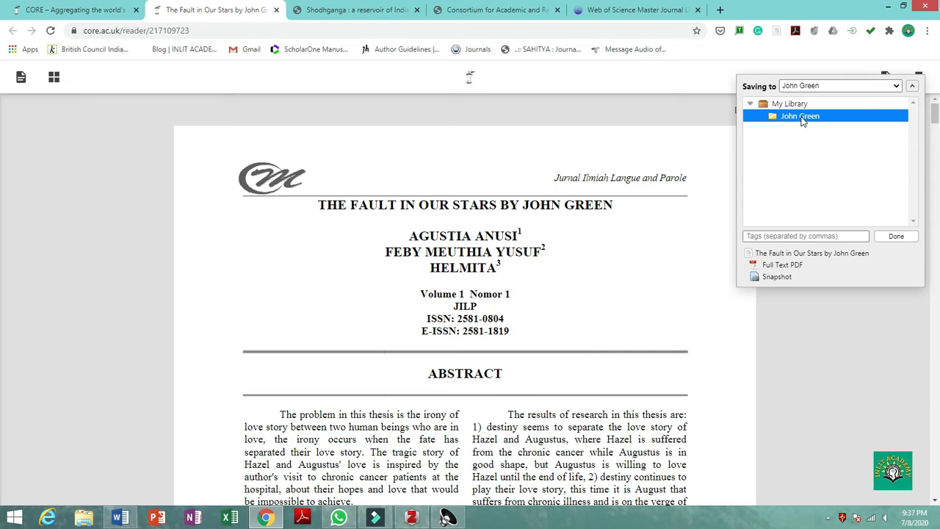
{"action": "left_click", "coordinate": [896, 237]}
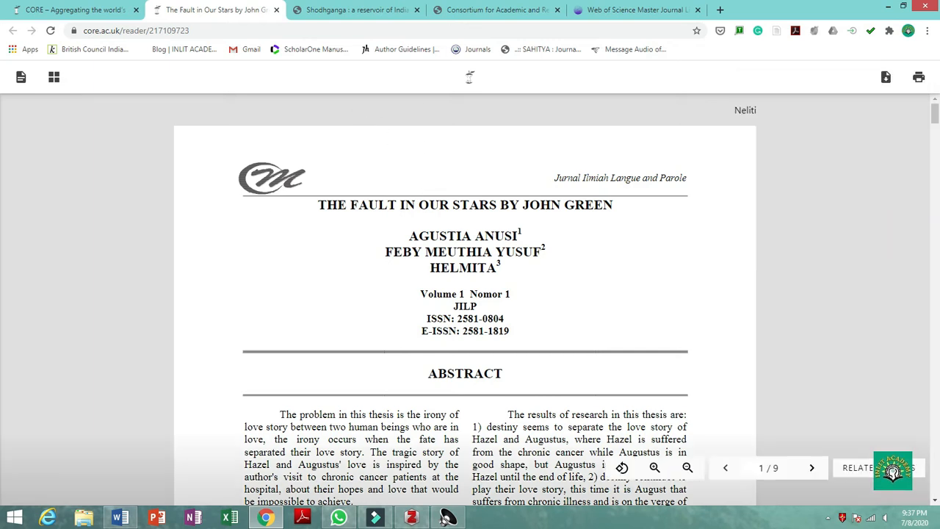
- Switch to Zotero and check the John Green collection for the saved article
{"action": "left_click", "coordinate": [410, 520]}
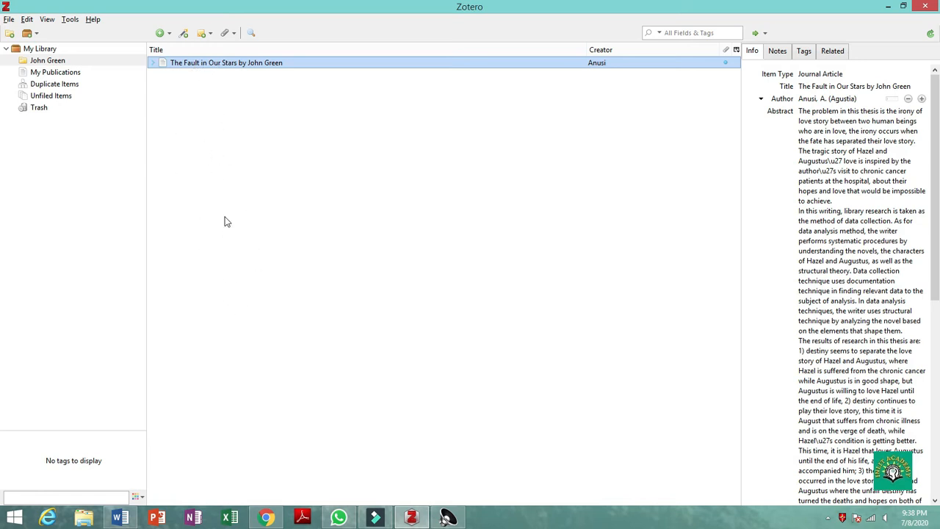
{"action": "left_click", "coordinate": [220, 122]}
{"action": "left_click", "coordinate": [401, 148]}
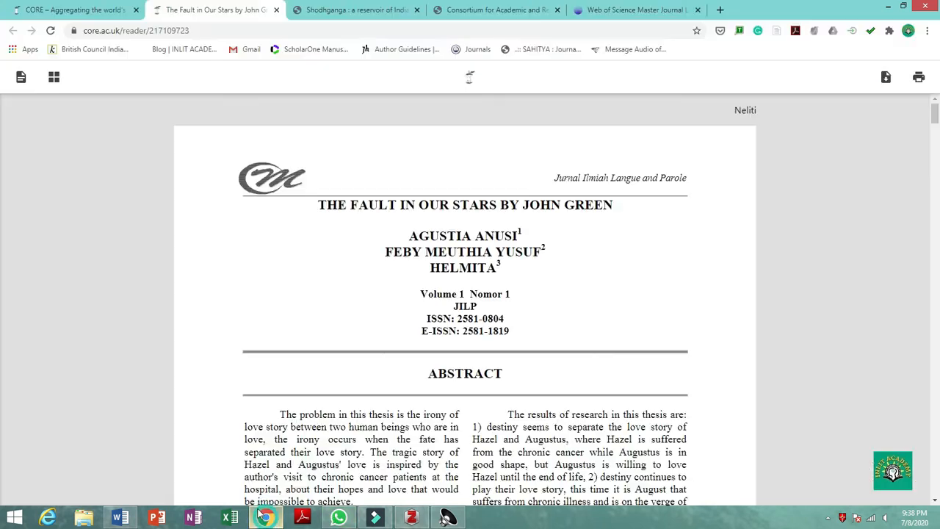
- Switch back to Chrome and return to the CORE home page
{"action": "left_click", "coordinate": [266, 518]}
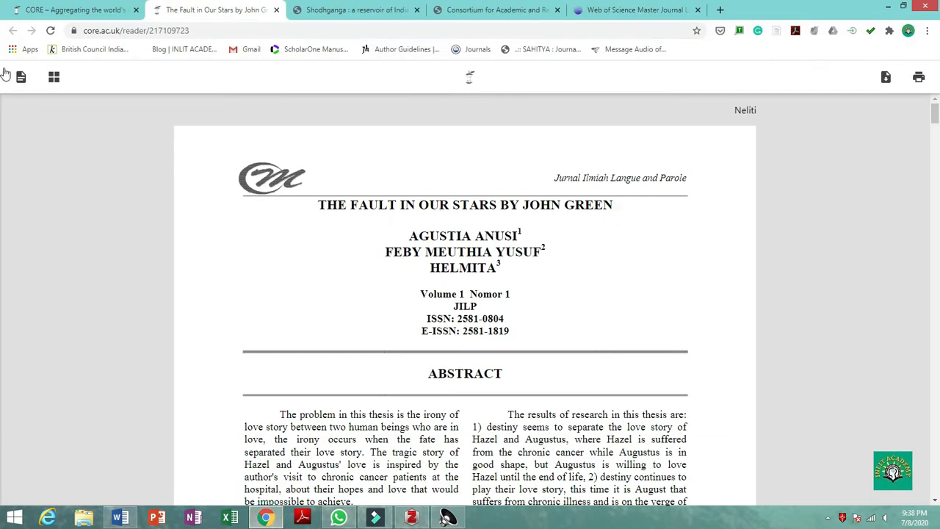
{"action": "left_click", "coordinate": [74, 10]}
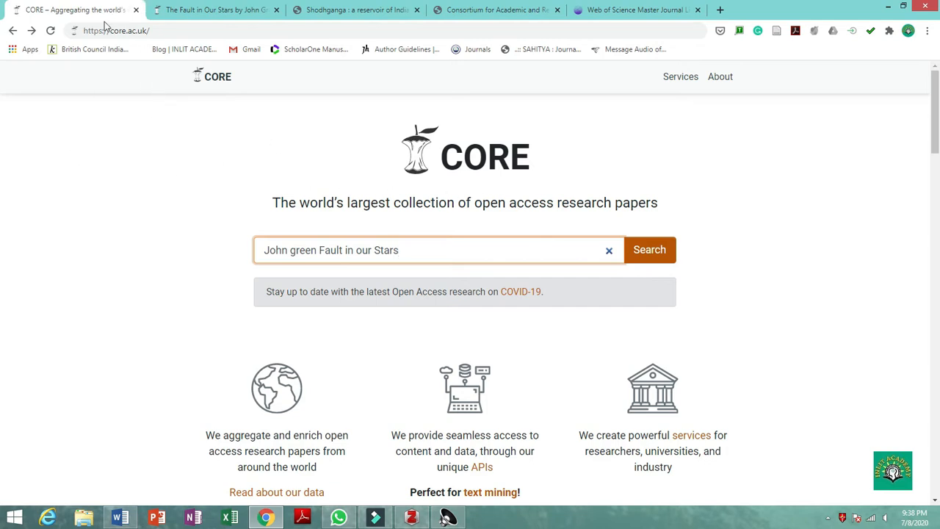
{"action": "left_click", "coordinate": [135, 205]}
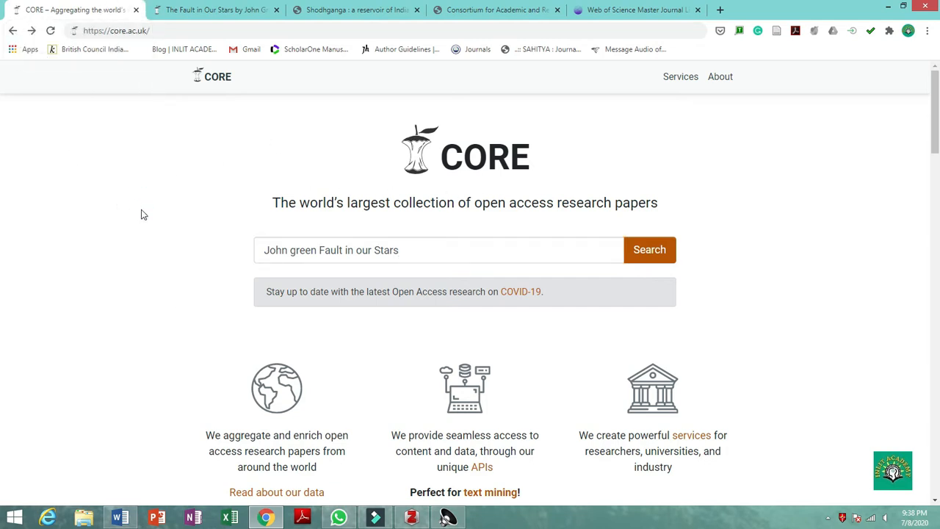
- Examine the Shodhganga home page, including the thesis search box, contributing universities and full-text theses section
{"action": "left_click", "coordinate": [353, 9]}
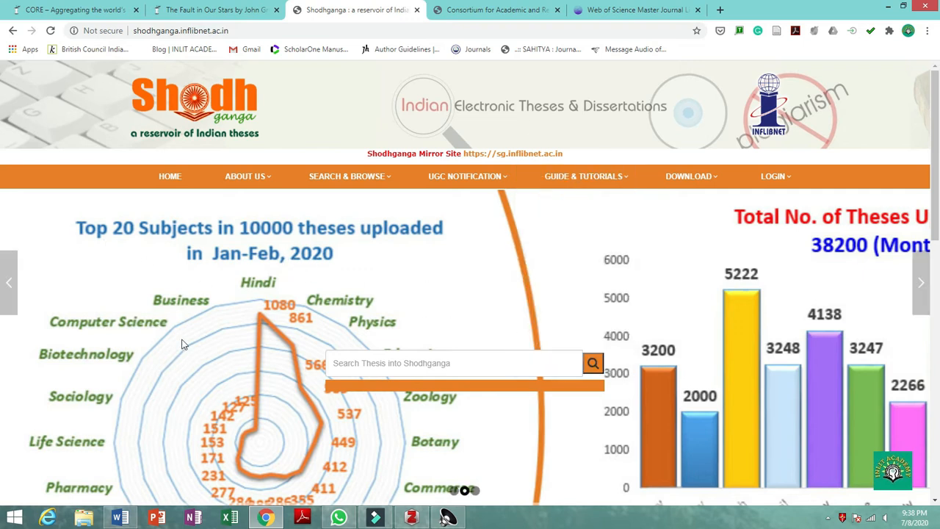
{"action": "scroll", "coordinate": [385, 282], "scroll_direction": "down", "scroll_amount": 4}
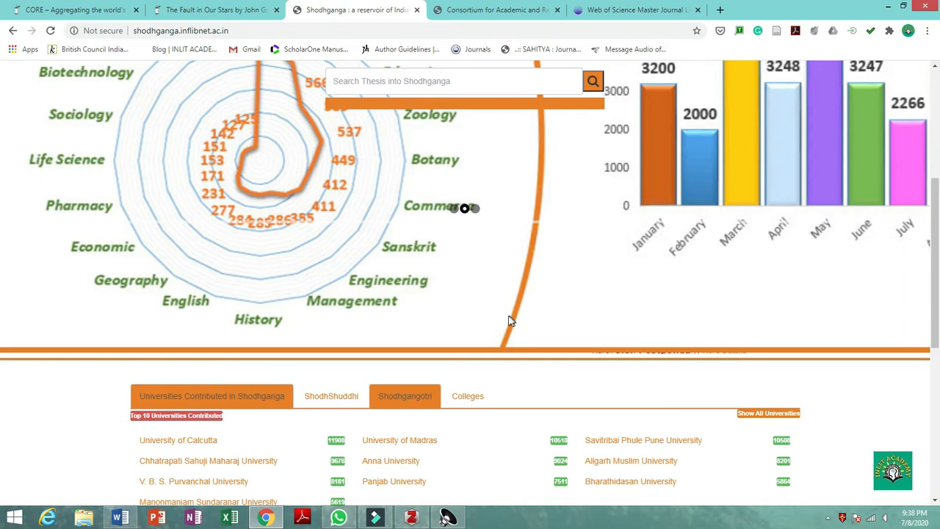
{"action": "scroll", "coordinate": [512, 318], "scroll_direction": "up", "scroll_amount": 4}
{"action": "scroll", "coordinate": [514, 310], "scroll_direction": "down", "scroll_amount": 4}
{"action": "scroll", "coordinate": [514, 316], "scroll_direction": "up", "scroll_amount": 4}
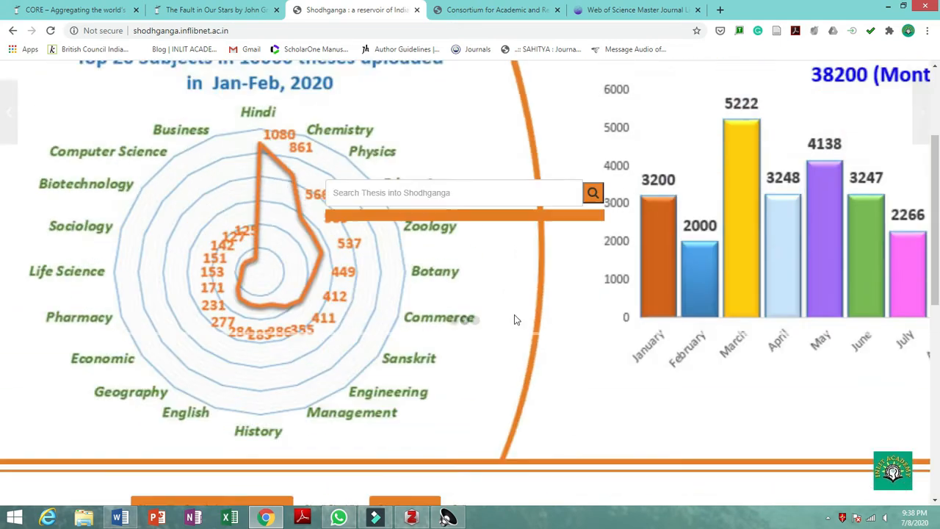
{"action": "left_click", "coordinate": [376, 362]}
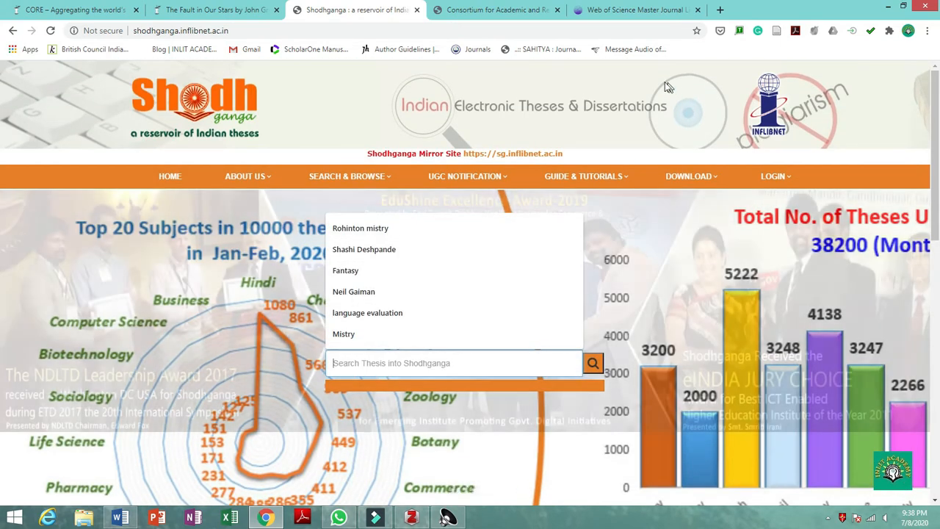
{"action": "scroll", "coordinate": [405, 237], "scroll_direction": "down", "scroll_amount": 2}
{"action": "scroll", "coordinate": [405, 237], "scroll_direction": "down", "scroll_amount": 9}
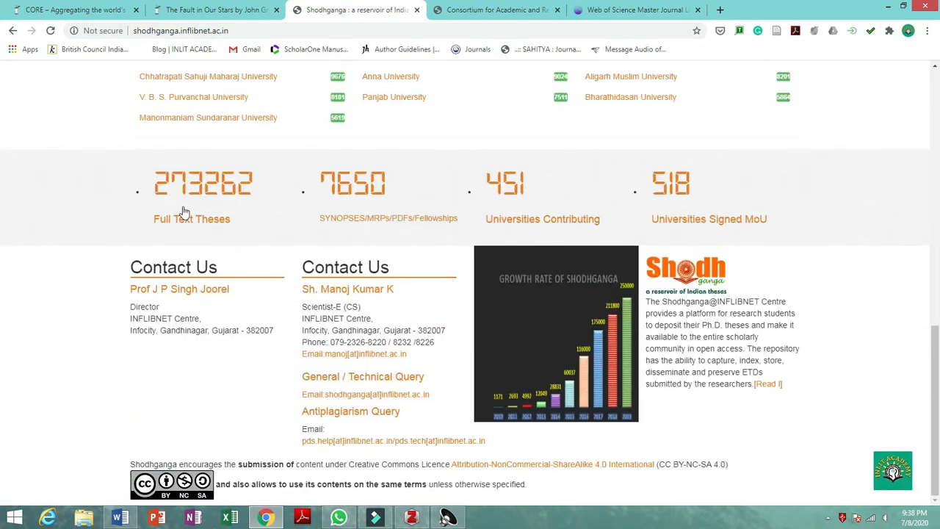
- Return to the Shodhganga page header, then check the John Green collection in Zotero and go back to Chrome
{"action": "scroll", "coordinate": [283, 231], "scroll_direction": "up", "scroll_amount": 11}
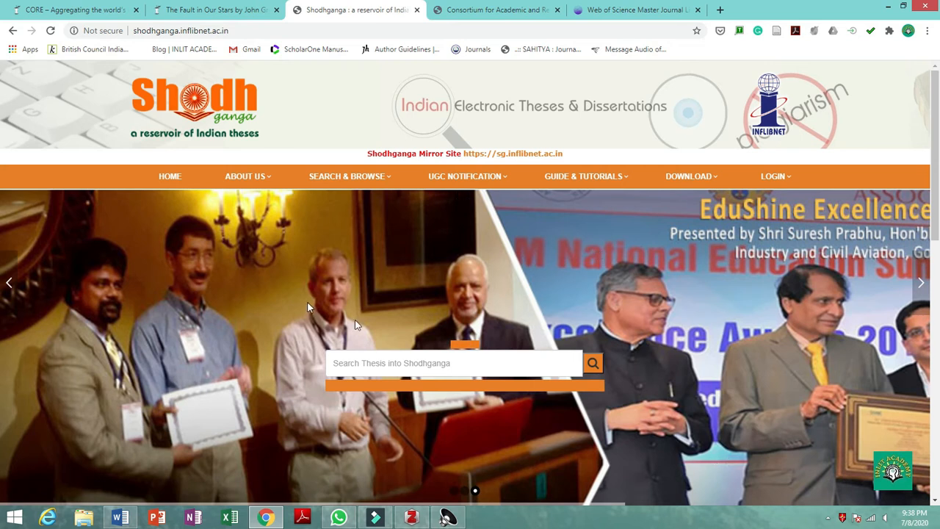
{"action": "left_click", "coordinate": [409, 518]}
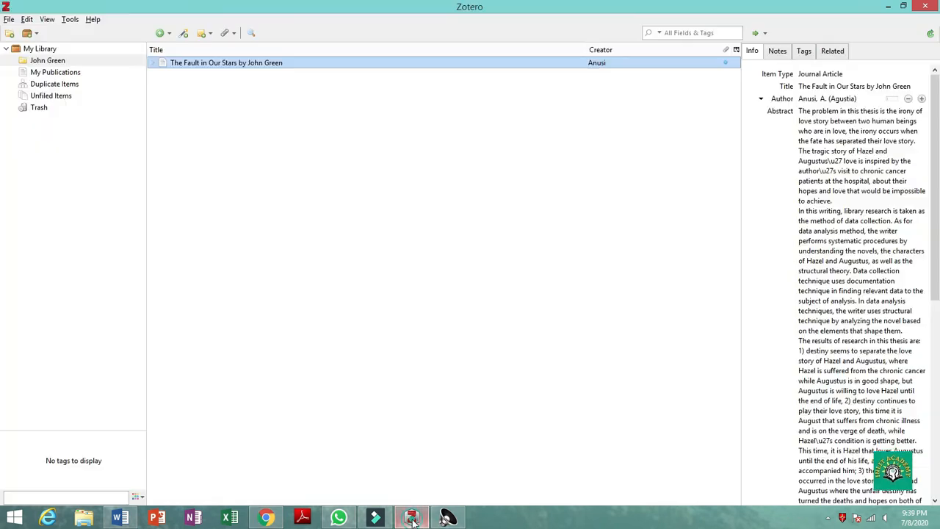
{"action": "left_click", "coordinate": [412, 520]}
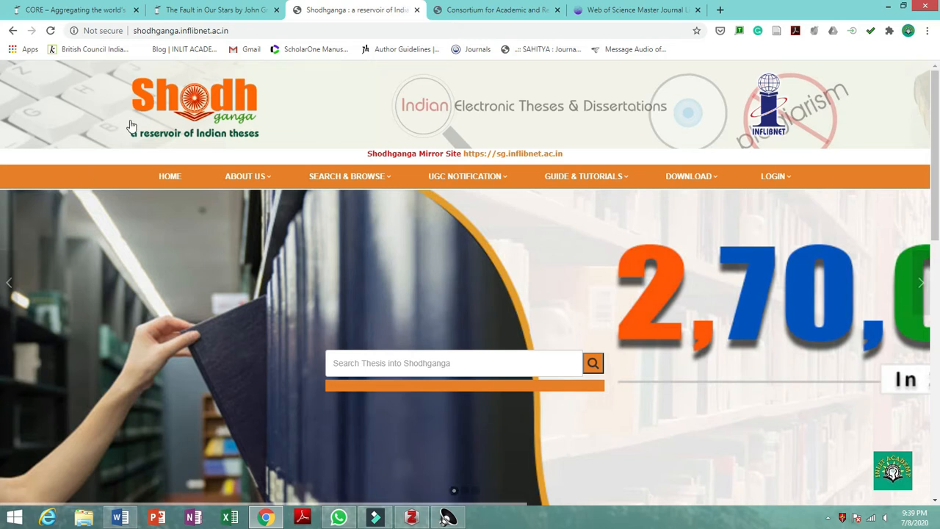
- Switch to the Planning document in Word and review the highlighted "Collecting Information" item under Post Research
{"action": "left_click", "coordinate": [120, 518]}
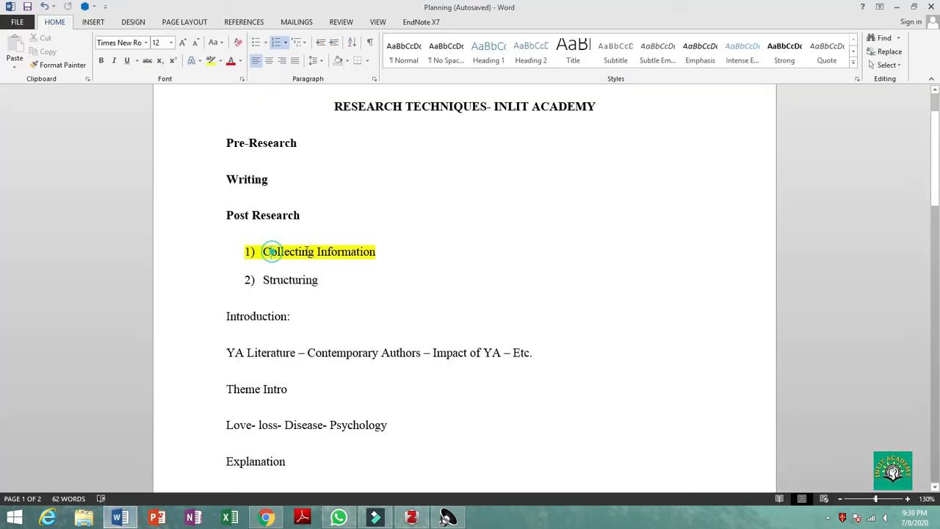
{"action": "left_click_drag", "start_coordinate": [263, 251], "coordinate": [390, 249]}
{"action": "left_click", "coordinate": [510, 271]}
{"action": "left_click", "coordinate": [389, 255]}
{"action": "left_click", "coordinate": [389, 254]}
{"action": "left_click", "coordinate": [389, 254]}
{"action": "scroll", "coordinate": [426, 266], "scroll_direction": "down", "scroll_amount": 3}
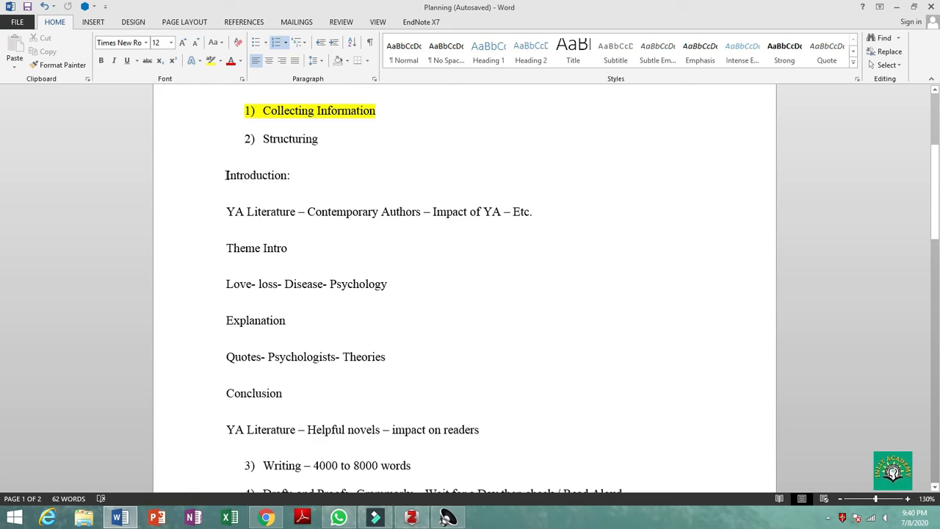
- Point out the paper's structure headings one by one: Introduction, Theme Intro, Explanation and Conclusion
{"action": "left_click_drag", "start_coordinate": [226, 176], "coordinate": [295, 178]}
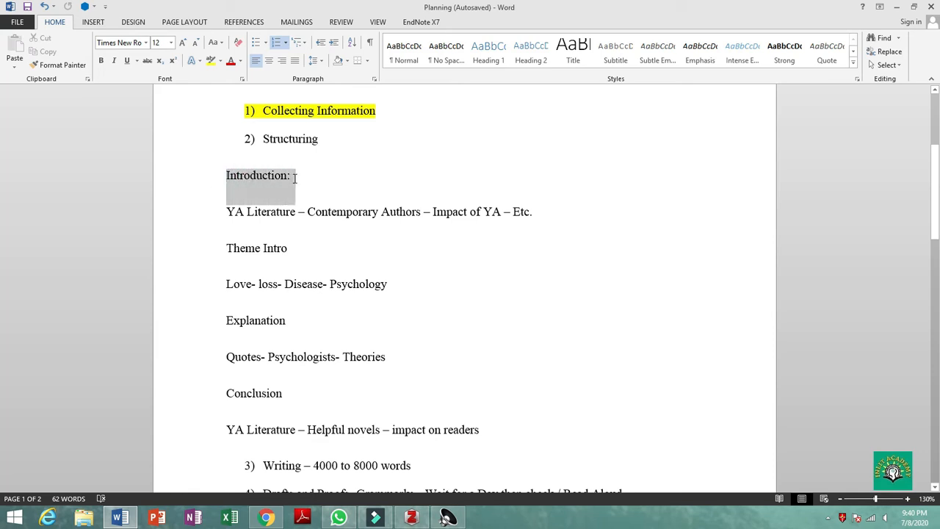
{"action": "left_click", "coordinate": [283, 255]}
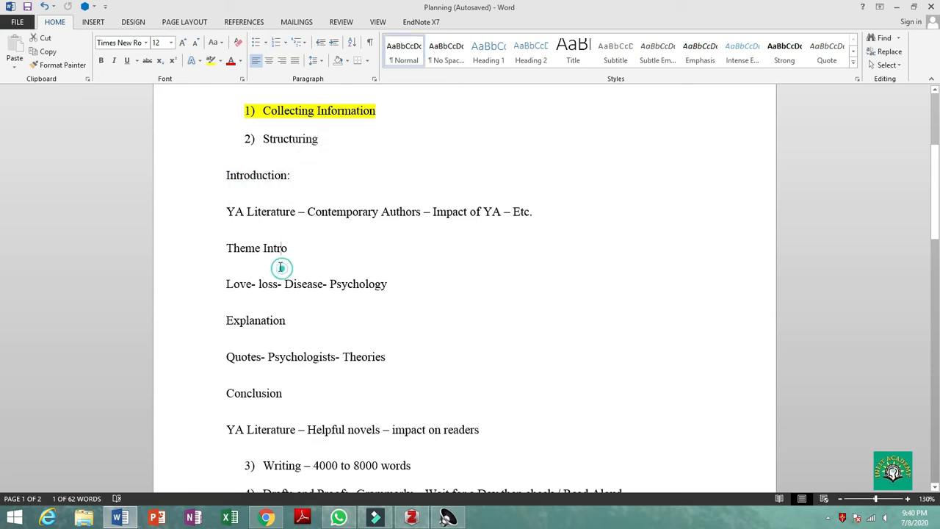
{"action": "left_click_drag", "start_coordinate": [228, 256], "coordinate": [293, 254]}
{"action": "left_click_drag", "start_coordinate": [226, 323], "coordinate": [290, 322]}
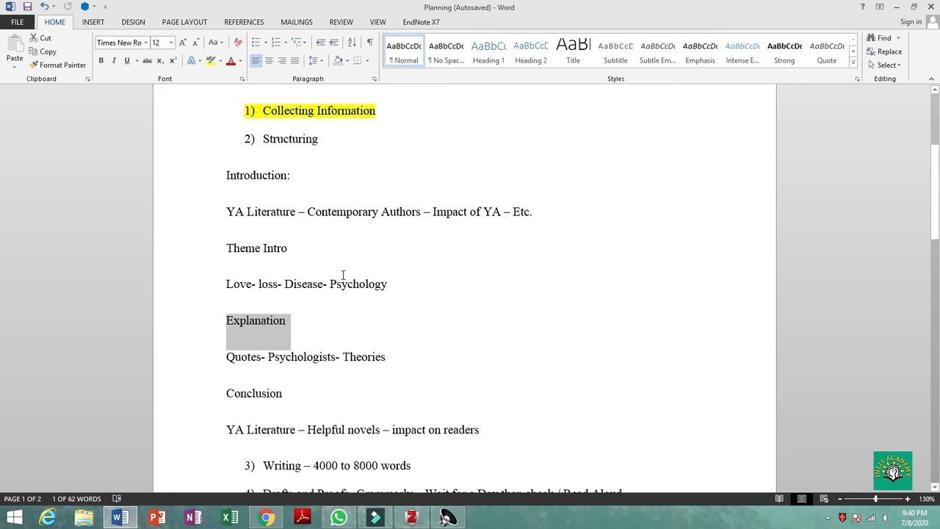
{"action": "left_click", "coordinate": [224, 394]}
{"action": "left_click_drag", "start_coordinate": [271, 398], "coordinate": [326, 399]}
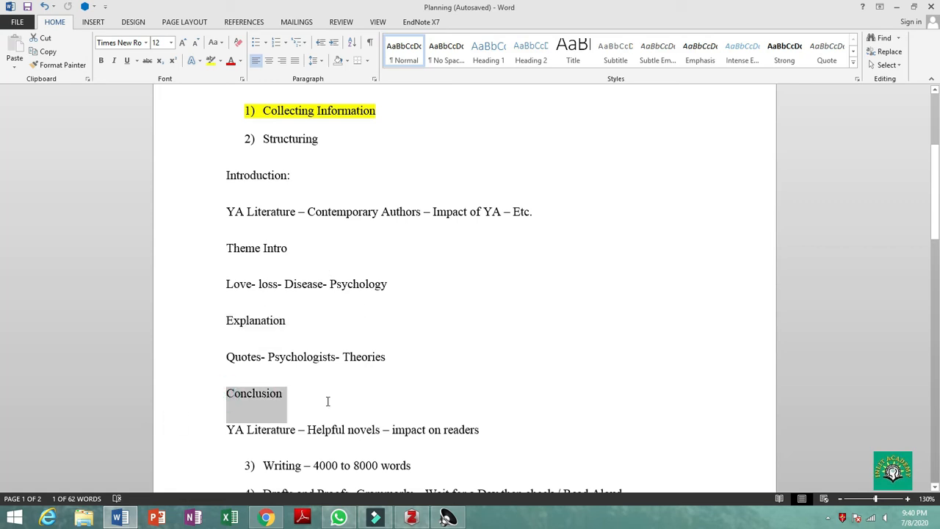
{"action": "left_click", "coordinate": [470, 340]}
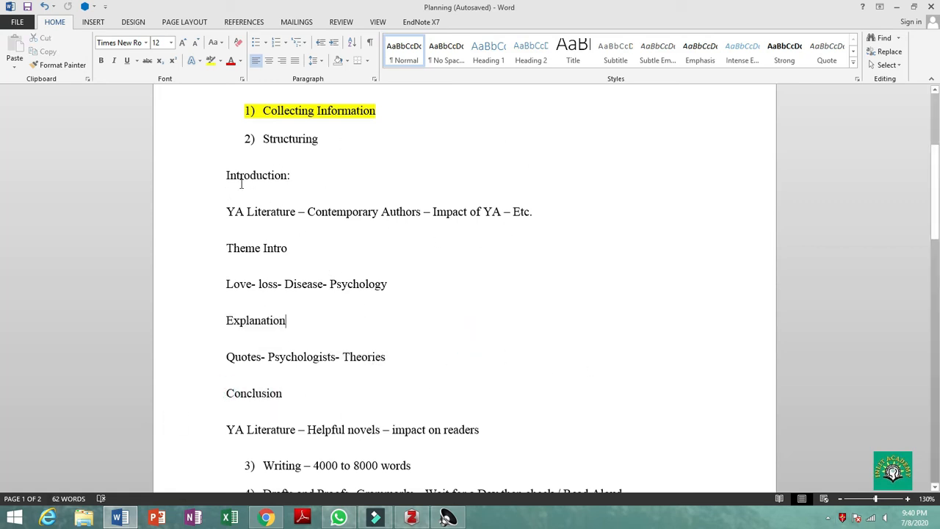
- Review the Introduction points: YA Literature, Contemporary Authors and Impact of YA
{"action": "left_click", "coordinate": [355, 199]}
{"action": "left_click", "coordinate": [244, 214]}
{"action": "left_click_drag", "start_coordinate": [227, 213], "coordinate": [298, 220]}
{"action": "left_click", "coordinate": [256, 213]}
{"action": "left_click_drag", "start_coordinate": [309, 215], "coordinate": [481, 215]}
{"action": "left_click", "coordinate": [422, 215]}
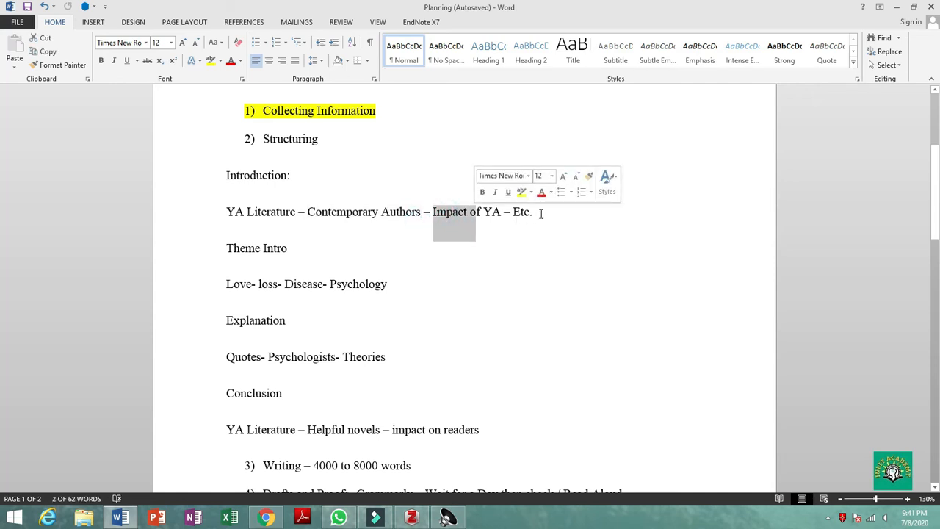
{"action": "left_click", "coordinate": [536, 213]}
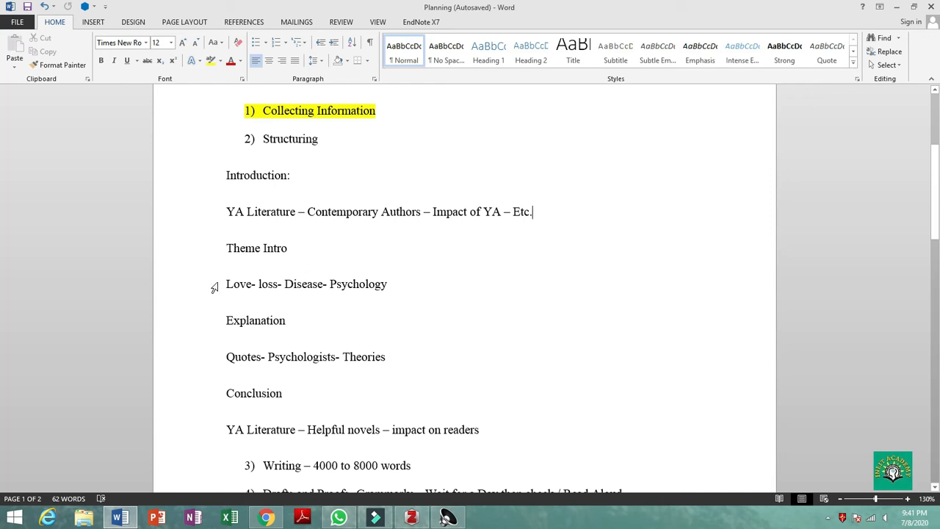
- Review the Theme Intro points on love, loss, disease and psychology, ending at the Conclusion heading
{"action": "left_click", "coordinate": [245, 284]}
{"action": "left_click", "coordinate": [262, 283]}
{"action": "left_click", "coordinate": [301, 285]}
{"action": "left_click", "coordinate": [376, 286]}
{"action": "left_click", "coordinate": [289, 398]}
- Read through the outline again from the document title to the Explanation section with its quotes, psychologists and theories
{"action": "scroll", "coordinate": [301, 413], "scroll_direction": "up", "scroll_amount": 5}
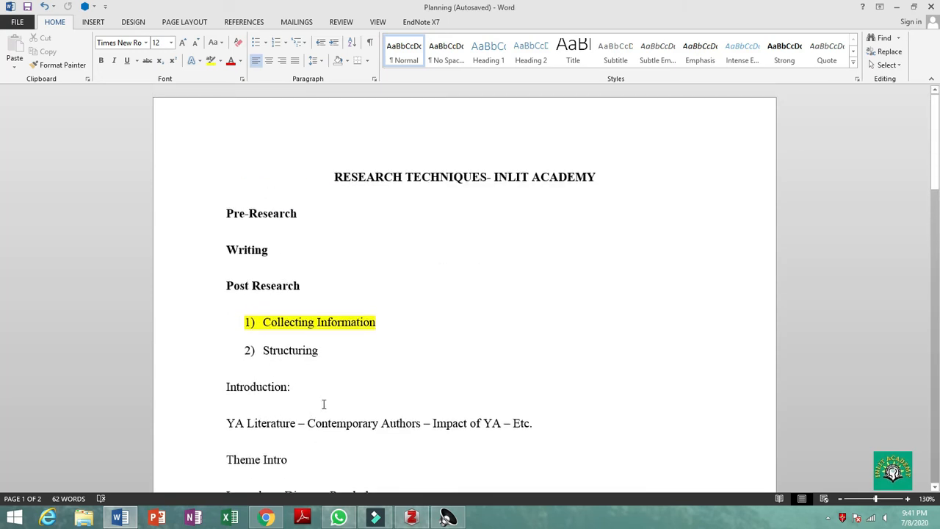
{"action": "scroll", "coordinate": [328, 403], "scroll_direction": "down", "scroll_amount": 3}
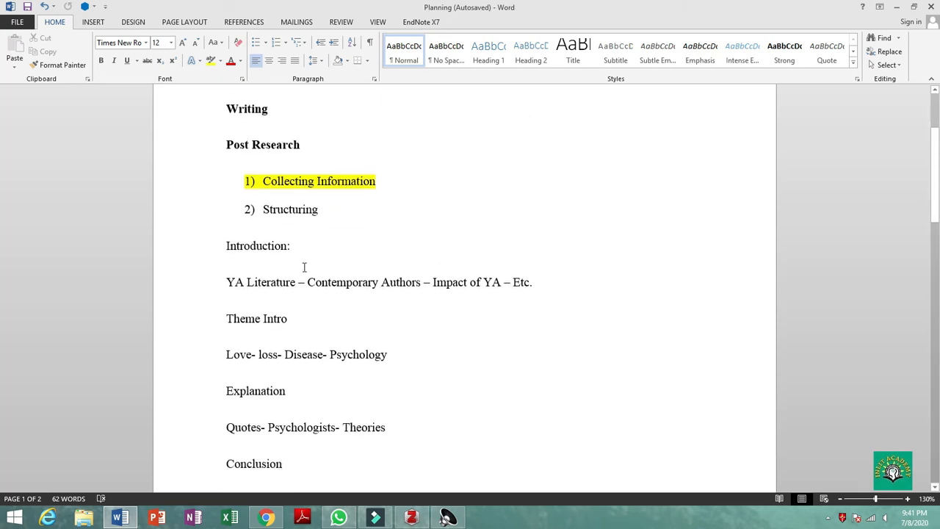
{"action": "scroll", "coordinate": [314, 327], "scroll_direction": "down", "scroll_amount": 3}
{"action": "scroll", "coordinate": [267, 266], "scroll_direction": "up", "scroll_amount": 2}
{"action": "scroll", "coordinate": [279, 304], "scroll_direction": "down", "scroll_amount": 3}
{"action": "scroll", "coordinate": [291, 323], "scroll_direction": "up", "scroll_amount": 3}
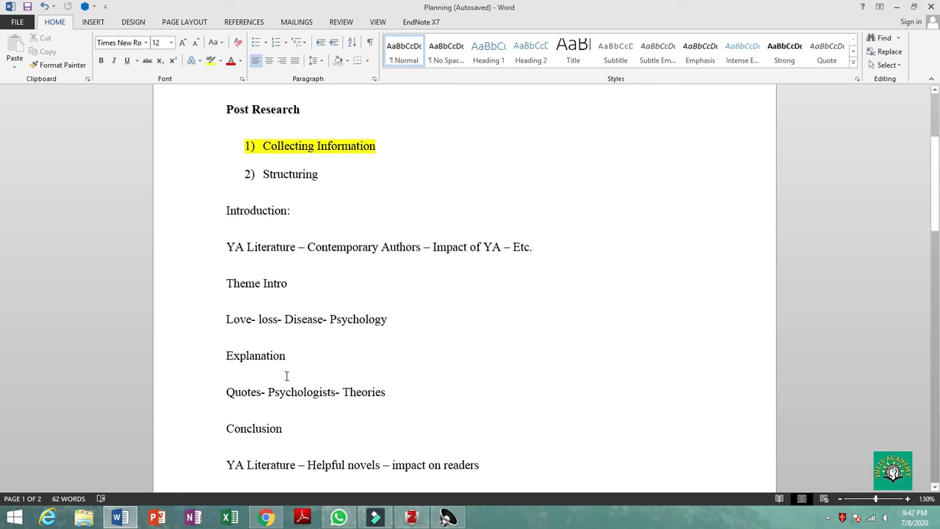
{"action": "left_click", "coordinate": [351, 355]}
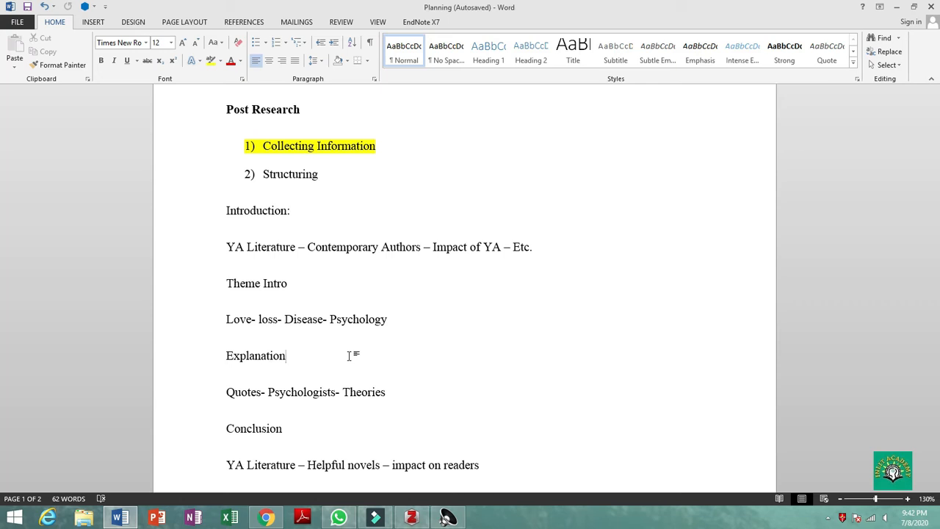
- Examine the Writing item and its range of 4000 to 8000 words
{"action": "scroll", "coordinate": [367, 311], "scroll_direction": "down", "scroll_amount": 3}
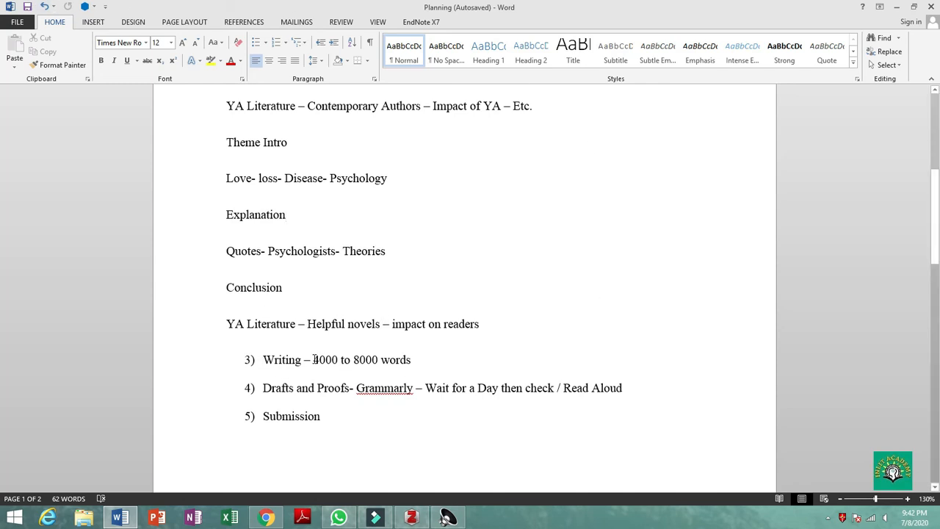
{"action": "left_click_drag", "start_coordinate": [314, 359], "coordinate": [413, 359]}
{"action": "left_click", "coordinate": [425, 368]}
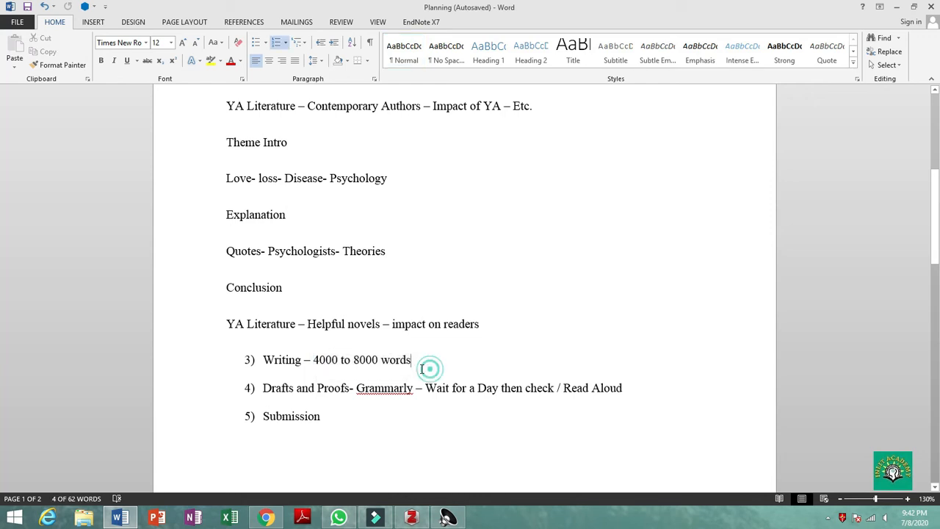
{"action": "left_click", "coordinate": [324, 359]}
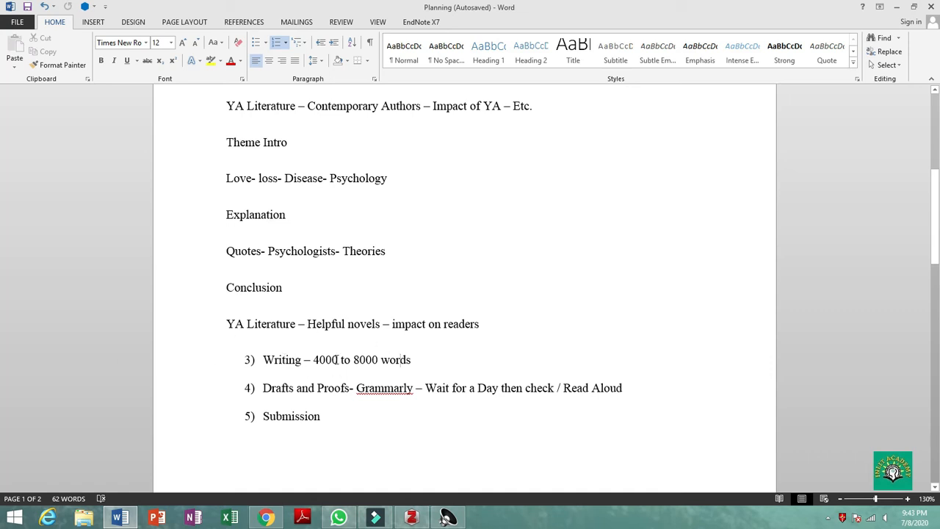
{"action": "left_click", "coordinate": [417, 360]}
- Compare the Structuring sections with the word range given in the Writing item
{"action": "scroll", "coordinate": [316, 261], "scroll_direction": "up", "scroll_amount": 1}
{"action": "scroll", "coordinate": [316, 260], "scroll_direction": "up", "scroll_amount": 1}
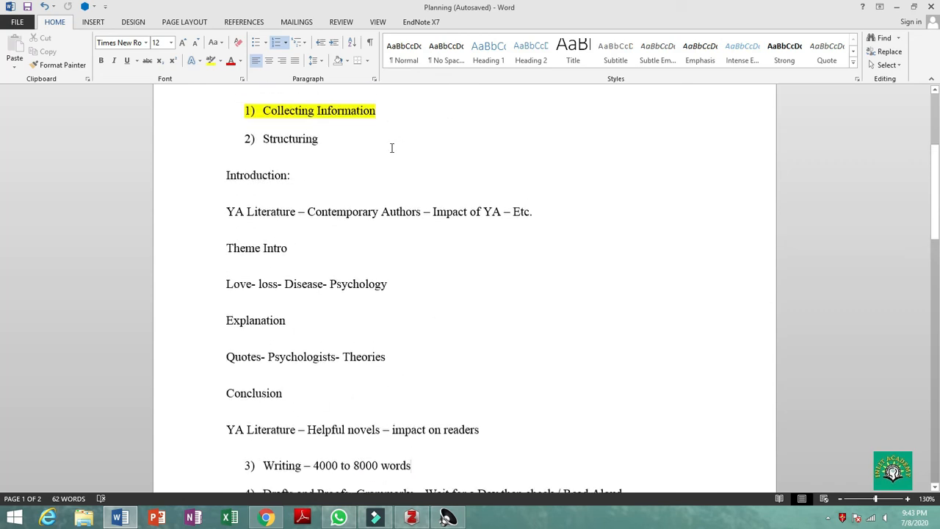
{"action": "scroll", "coordinate": [475, 320], "scroll_direction": "down", "scroll_amount": 2}
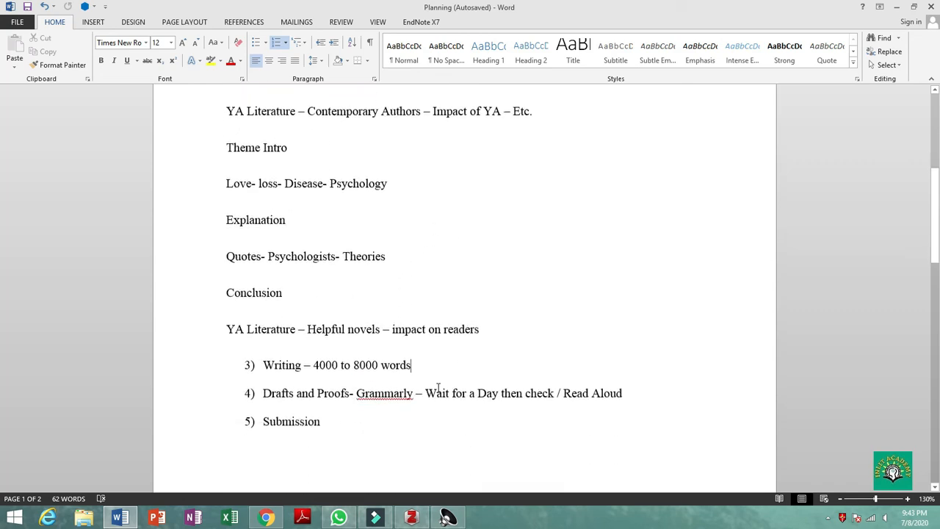
{"action": "left_click", "coordinate": [415, 358]}
{"action": "left_click", "coordinate": [420, 361]}
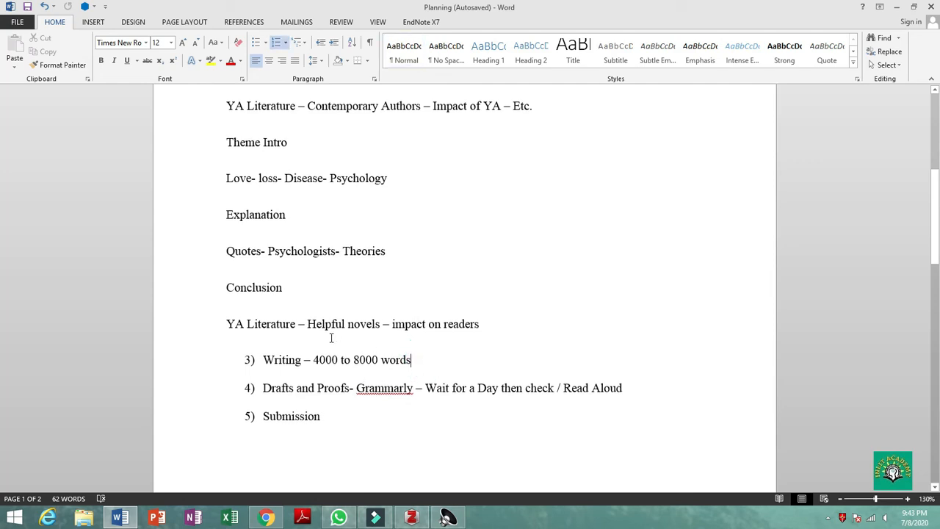
{"action": "left_click", "coordinate": [324, 360]}
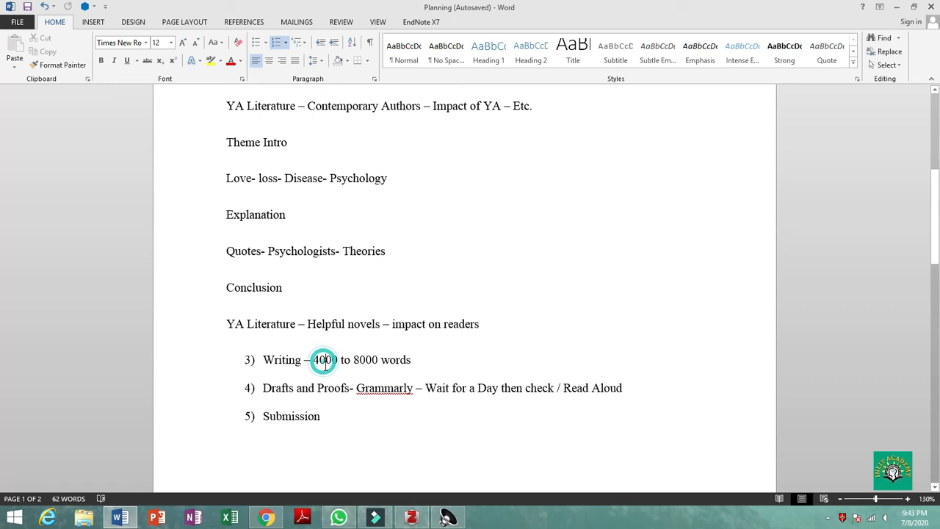
{"action": "left_click", "coordinate": [417, 359]}
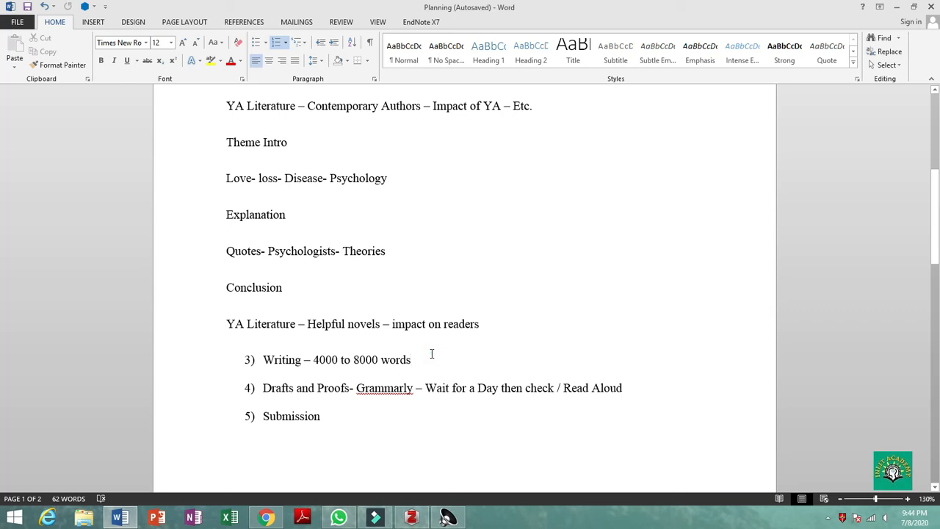
- Review the Drafts and Proofs item, including Grammarly, waiting a day before checking, and the "Read Aloud" note
{"action": "scroll", "coordinate": [432, 354], "scroll_direction": "down", "scroll_amount": 1}
{"action": "scroll", "coordinate": [432, 387], "scroll_direction": "up", "scroll_amount": 4}
{"action": "scroll", "coordinate": [432, 389], "scroll_direction": "down", "scroll_amount": 5}
{"action": "left_click", "coordinate": [275, 388]}
{"action": "left_click", "coordinate": [342, 390]}
{"action": "left_click", "coordinate": [468, 402]}
{"action": "left_click", "coordinate": [321, 360]}
{"action": "left_click", "coordinate": [430, 359]}
{"action": "left_click_drag", "start_coordinate": [558, 385], "coordinate": [624, 388]}
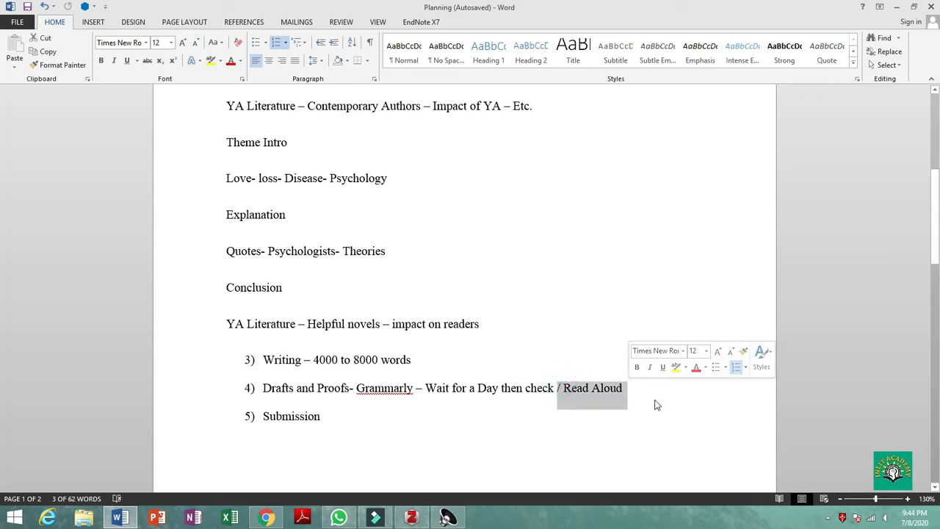
{"action": "left_click", "coordinate": [655, 400]}
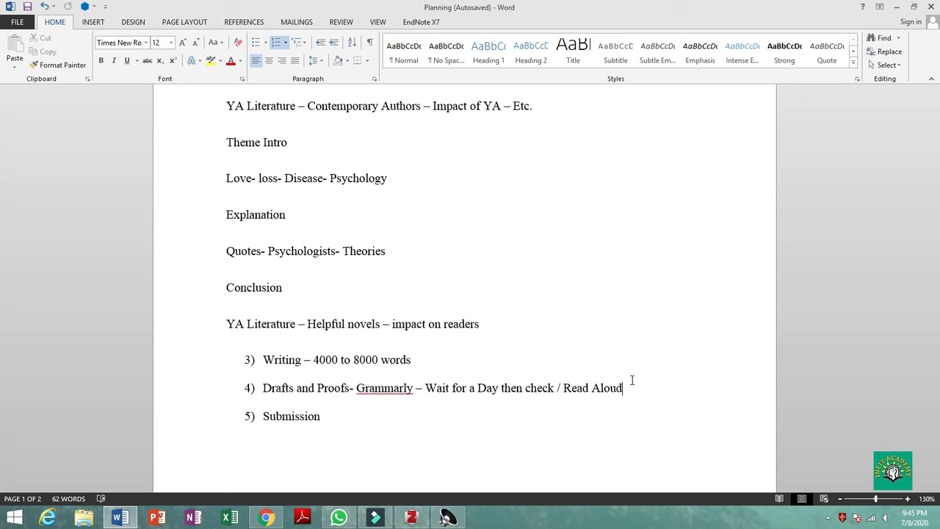
- Recap the whole outline from the Pre-Research, Writing and Post Research headings down to the Submission item
{"action": "scroll", "coordinate": [624, 380], "scroll_direction": "up", "scroll_amount": 3}
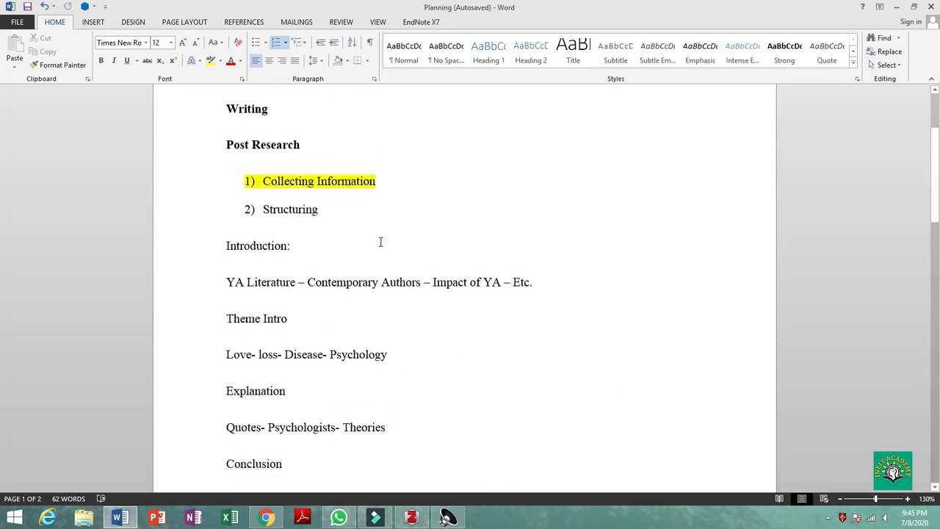
{"action": "scroll", "coordinate": [525, 216], "scroll_direction": "up", "scroll_amount": 3}
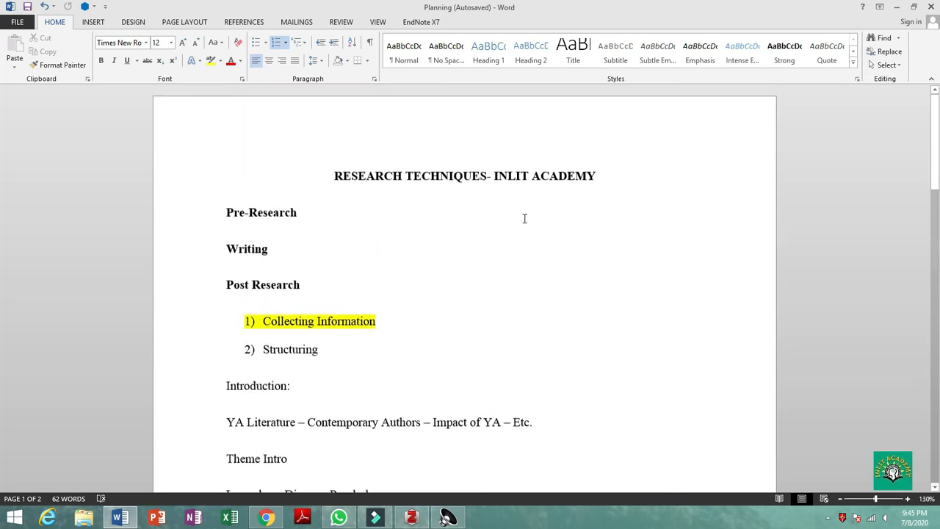
{"action": "left_click", "coordinate": [326, 213]}
{"action": "left_click", "coordinate": [294, 248]}
{"action": "left_click", "coordinate": [349, 287]}
{"action": "scroll", "coordinate": [353, 287], "scroll_direction": "down", "scroll_amount": 3}
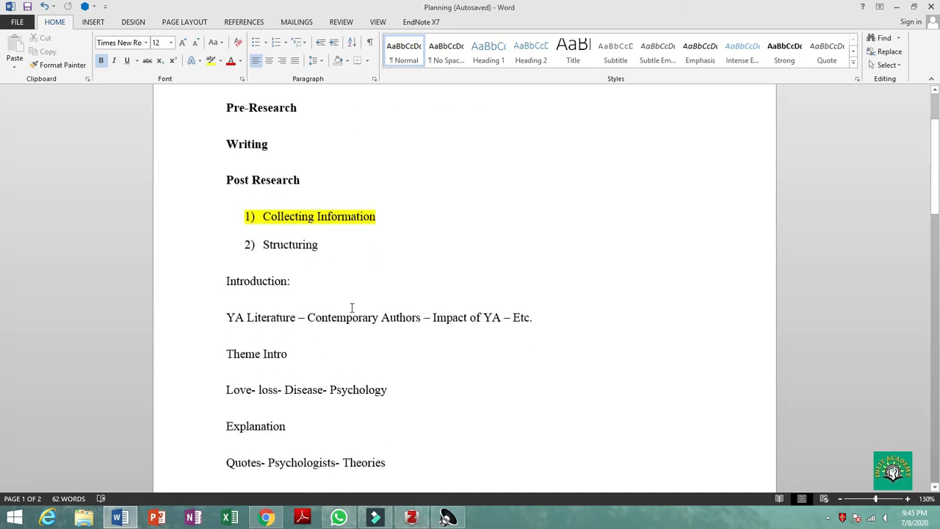
{"action": "scroll", "coordinate": [323, 305], "scroll_direction": "down", "scroll_amount": 2}
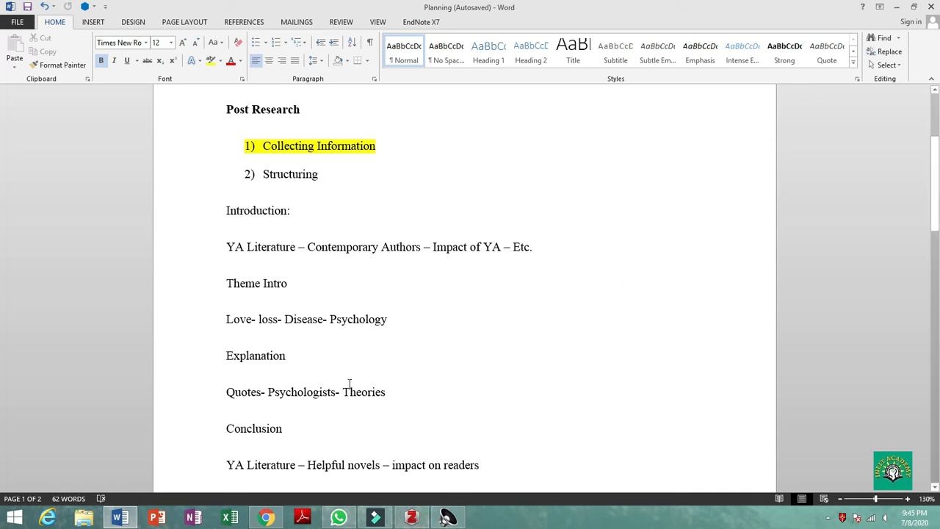
{"action": "scroll", "coordinate": [345, 378], "scroll_direction": "down", "scroll_amount": 4}
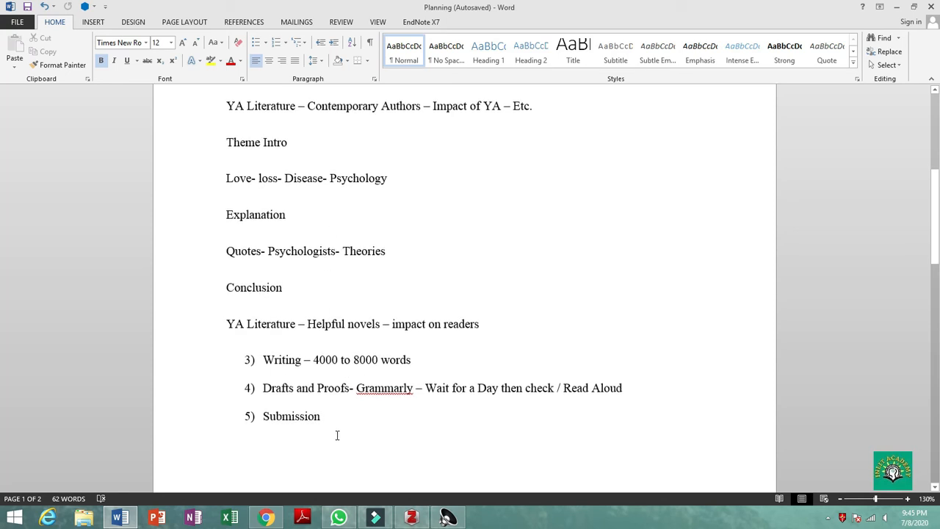
{"action": "scroll", "coordinate": [338, 433], "scroll_direction": "down", "scroll_amount": 2}
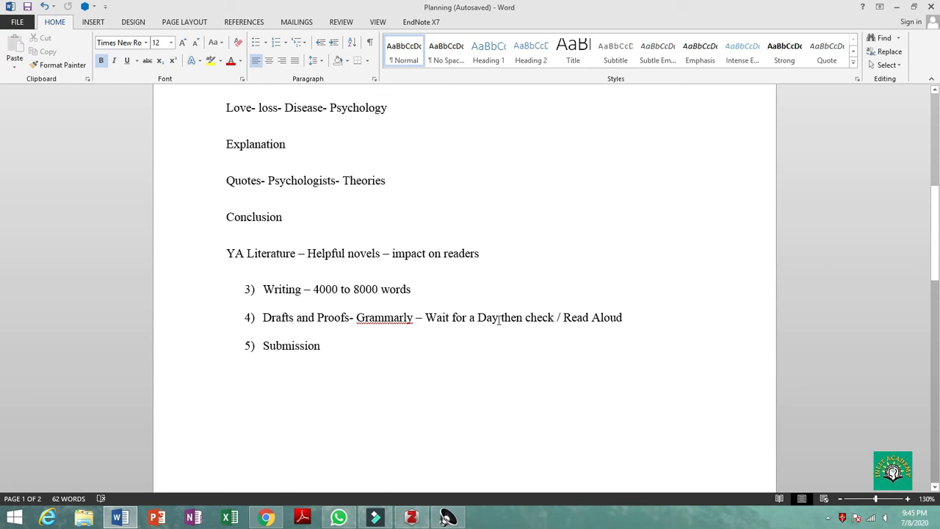
- Switch to Zotero, open the PDF of "The Fault in Our Stars by John Green" and read through its first pages
{"action": "left_click", "coordinate": [411, 517]}
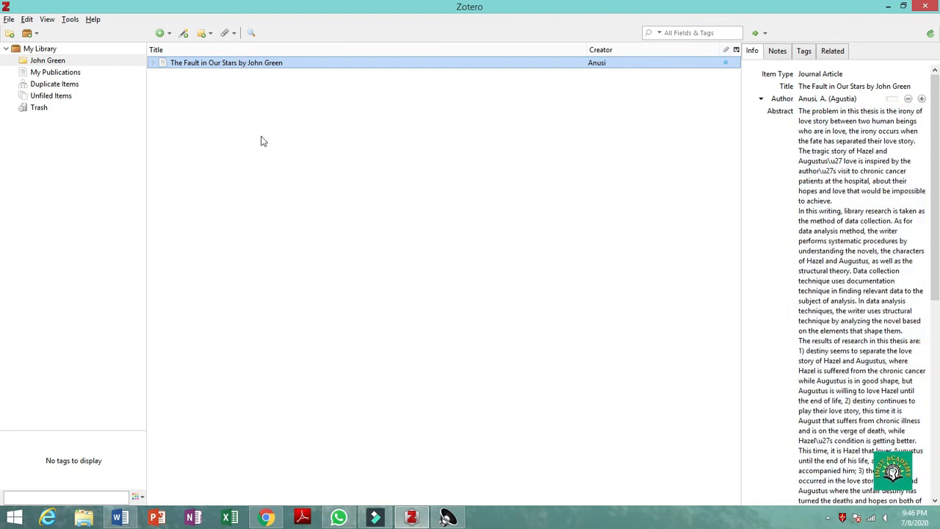
{"action": "double_click", "coordinate": [213, 63]}
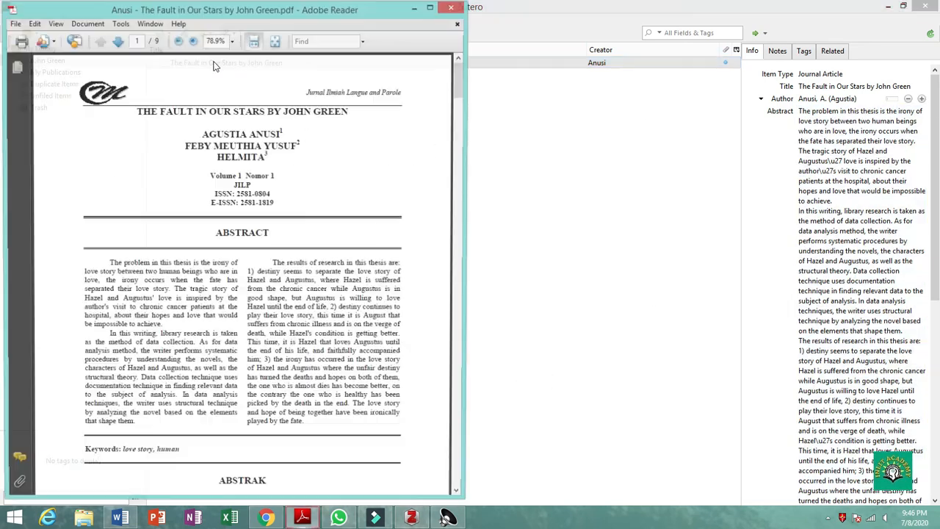
{"action": "scroll", "coordinate": [324, 140], "scroll_direction": "down", "scroll_amount": 15}
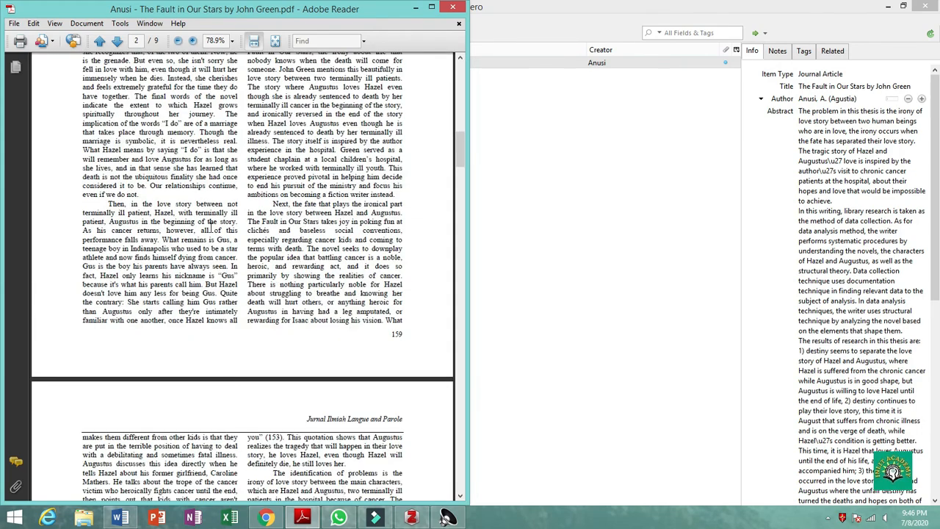
- Skim the PDF of "The Fault in Our Stars by John Green" down to the Discussion section and close it
{"action": "scroll", "coordinate": [304, 208], "scroll_direction": "down", "scroll_amount": 10}
{"action": "scroll", "coordinate": [304, 208], "scroll_direction": "down", "scroll_amount": 10}
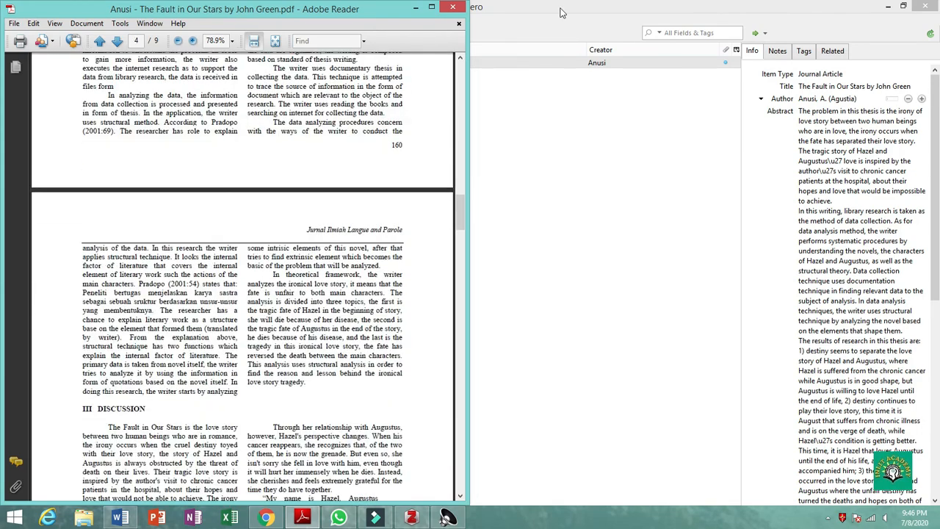
{"action": "left_click", "coordinate": [460, 7]}
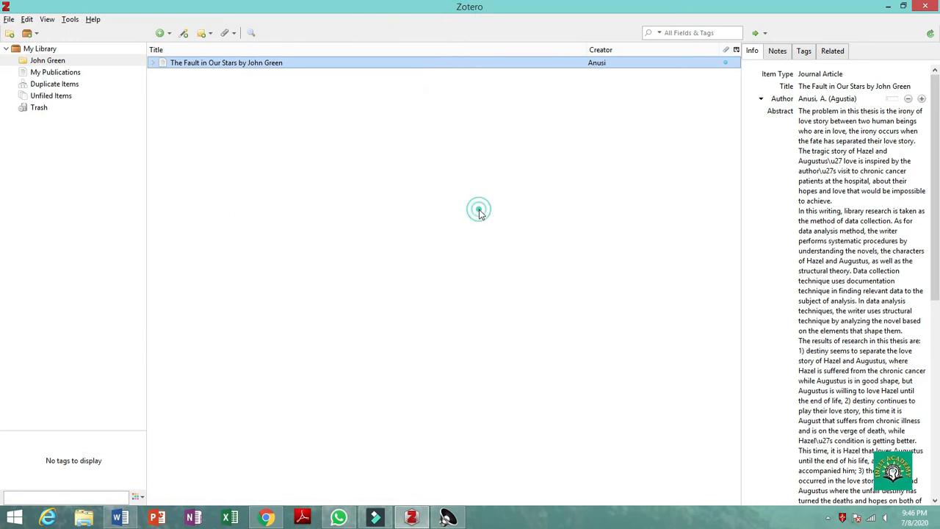
- Create a bibliography from "The Fault in Our Stars by John Green" in Modern Language Association 8th edition style and copy it to the clipboard
{"action": "right_click", "coordinate": [231, 62]}
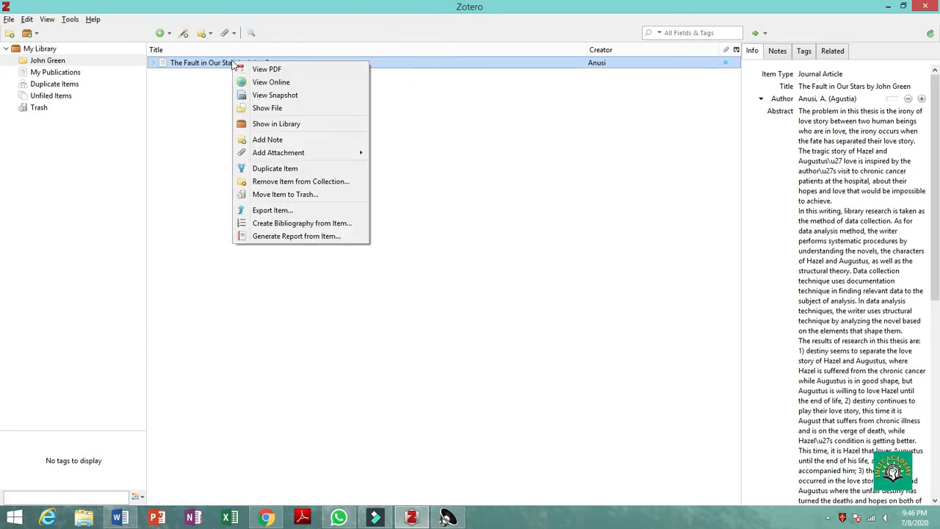
{"action": "left_click", "coordinate": [316, 225]}
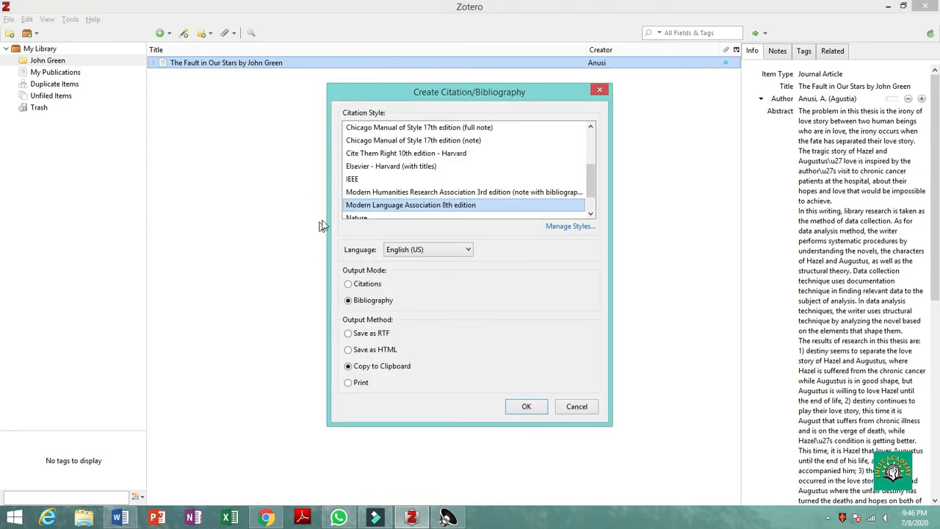
{"action": "scroll", "coordinate": [397, 168], "scroll_direction": "up", "scroll_amount": 2}
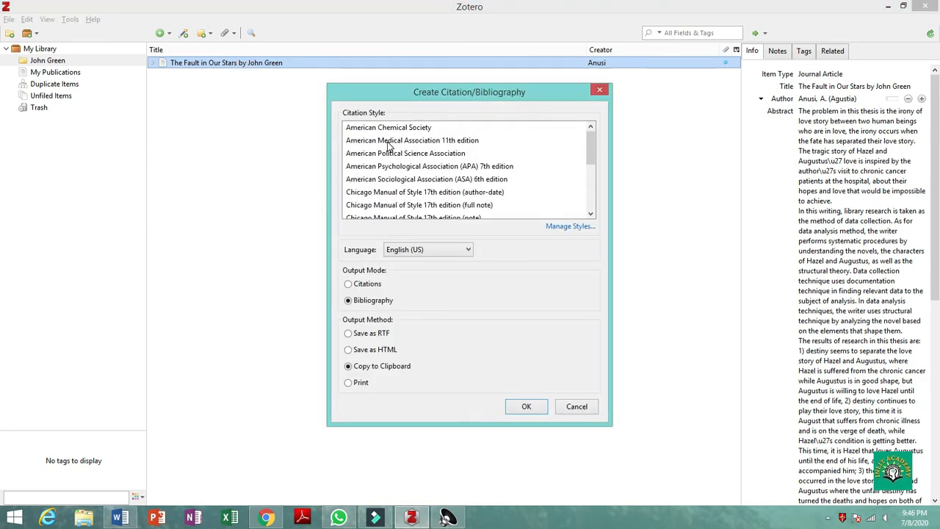
{"action": "scroll", "coordinate": [399, 183], "scroll_direction": "down", "scroll_amount": 3}
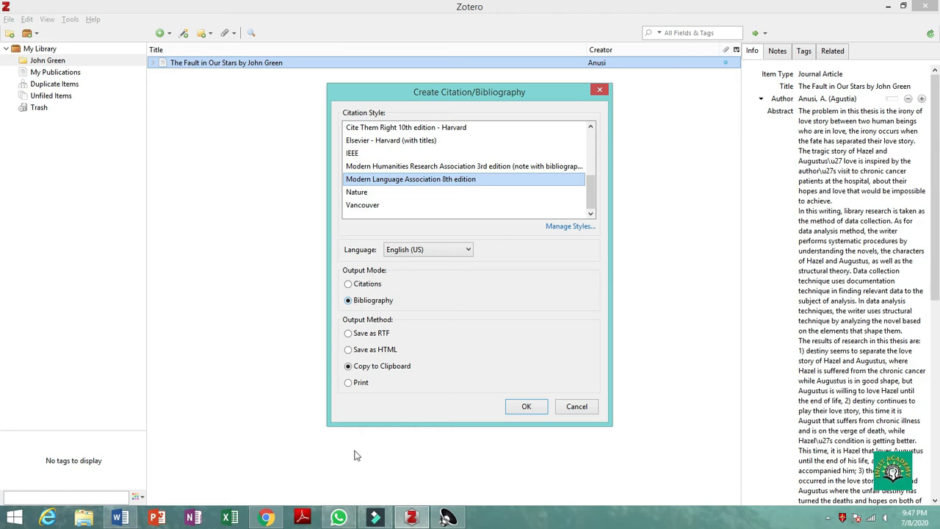
{"action": "left_click", "coordinate": [369, 373]}
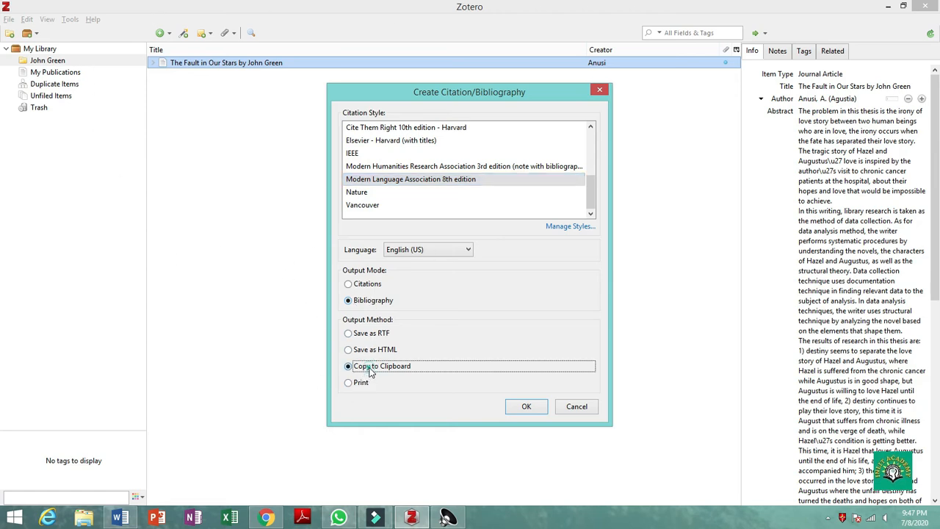
{"action": "left_click", "coordinate": [526, 408]}
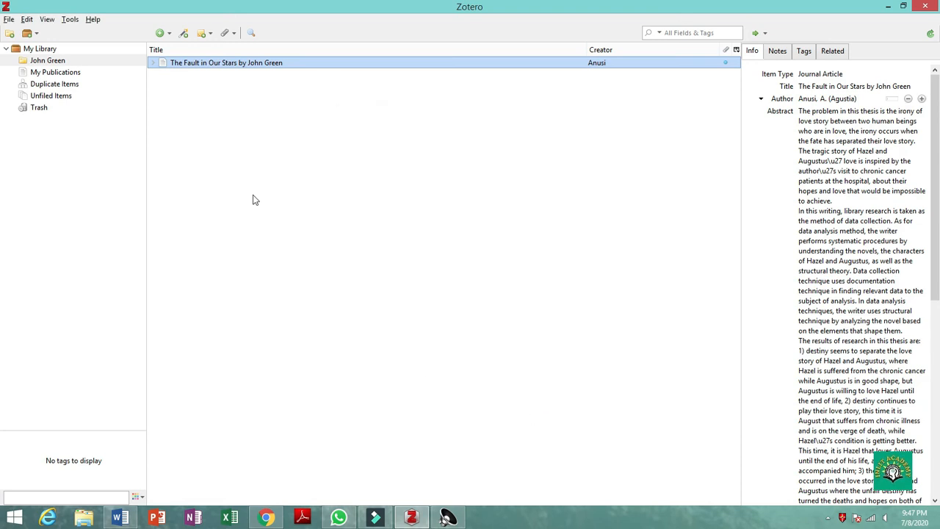
- Switch to Word, paste the copied citation below the Submission item and review its author and title
{"action": "left_click", "coordinate": [124, 518]}
{"action": "key", "text": "ctrl+v"}
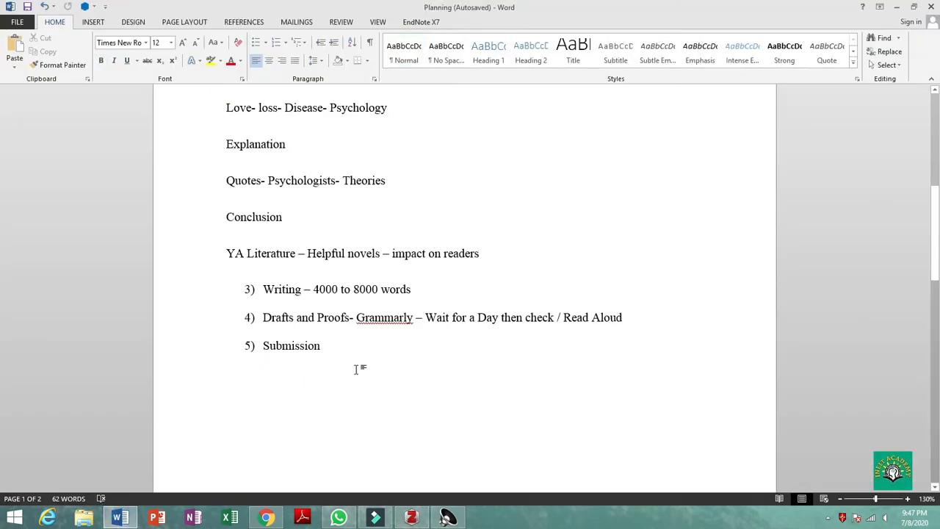
{"action": "key", "text": "ctrl+v"}
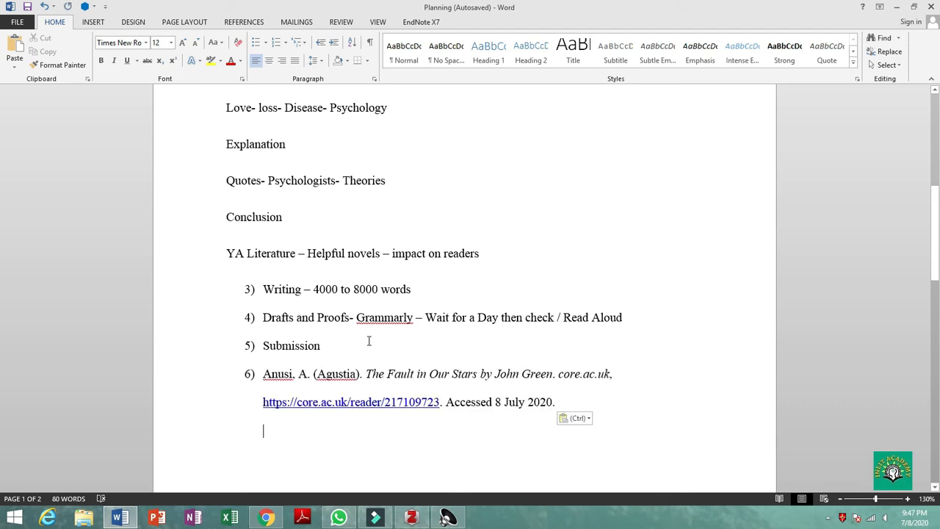
{"action": "left_click", "coordinate": [263, 379]}
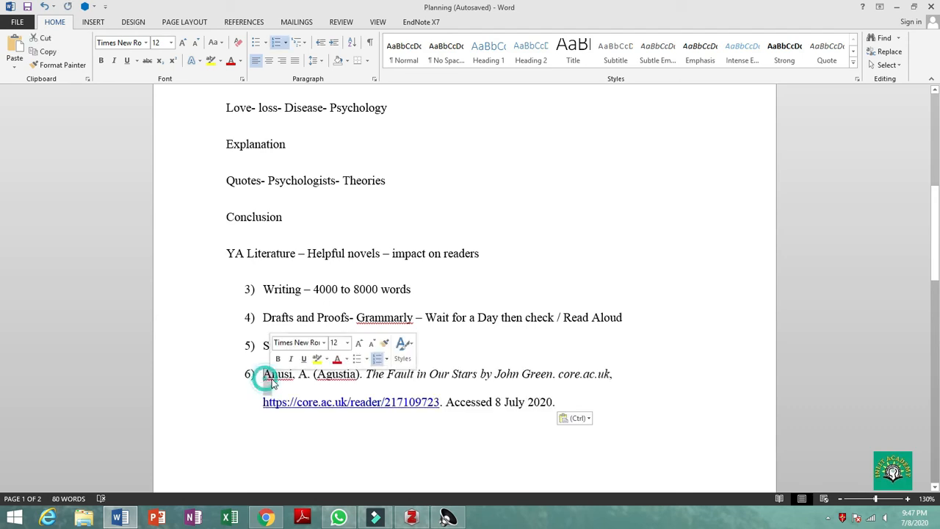
{"action": "left_click", "coordinate": [598, 401]}
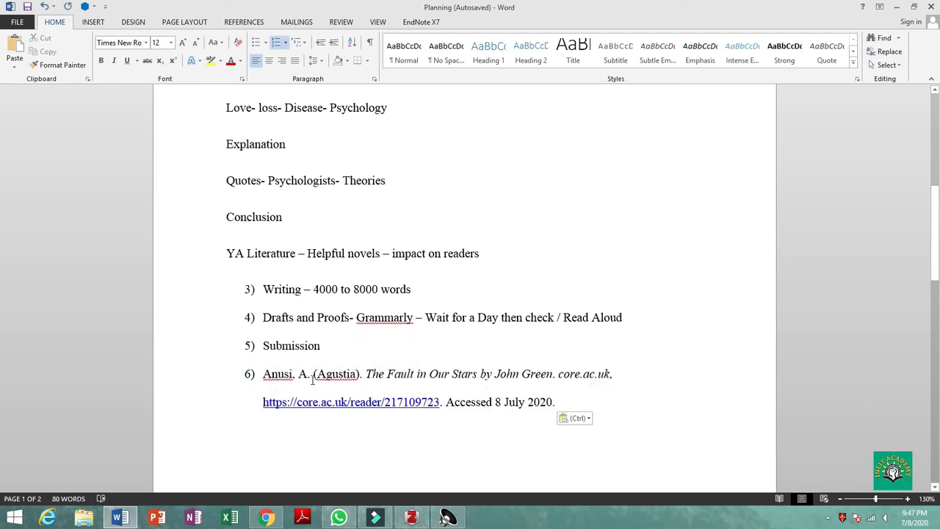
{"action": "left_click_drag", "start_coordinate": [368, 374], "coordinate": [583, 380]}
{"action": "left_click", "coordinate": [667, 397]}
- Delete the pasted citation below the Submission item
{"action": "left_click_drag", "start_coordinate": [252, 375], "coordinate": [237, 405]}
{"action": "left_click_drag", "start_coordinate": [563, 409], "coordinate": [255, 385]}
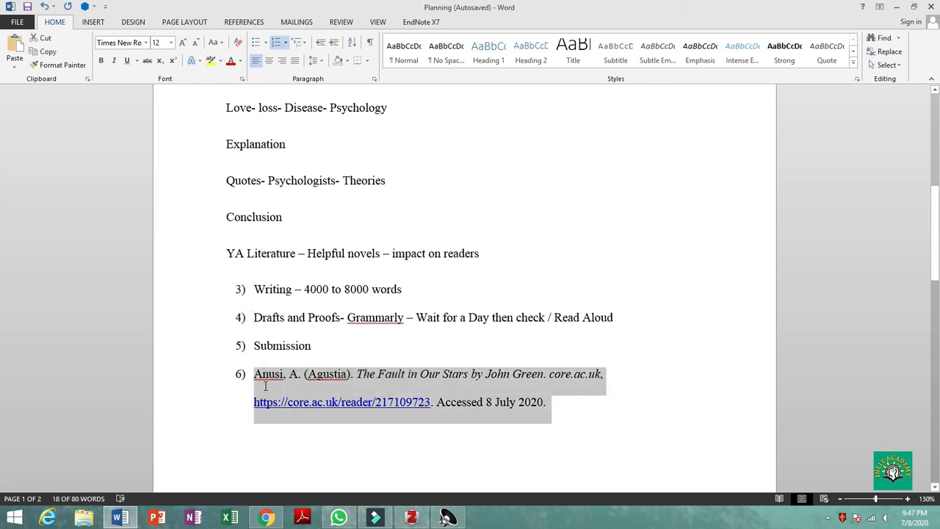
{"action": "key", "text": "BackSpace"}
- Switch to Zotero and view the notes and tags of "The Fault in Our Stars by John Green"
{"action": "left_click", "coordinate": [413, 518]}
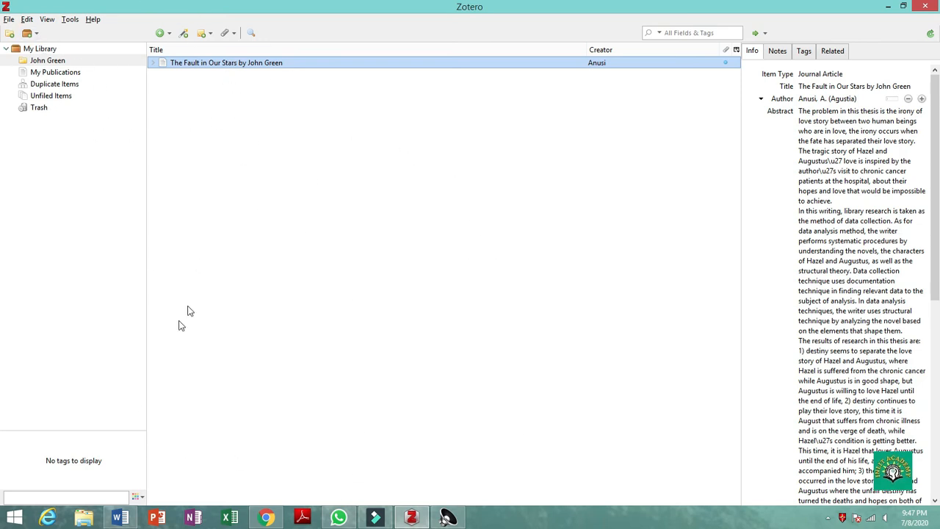
{"action": "left_click", "coordinate": [252, 130]}
{"action": "left_click", "coordinate": [777, 51]}
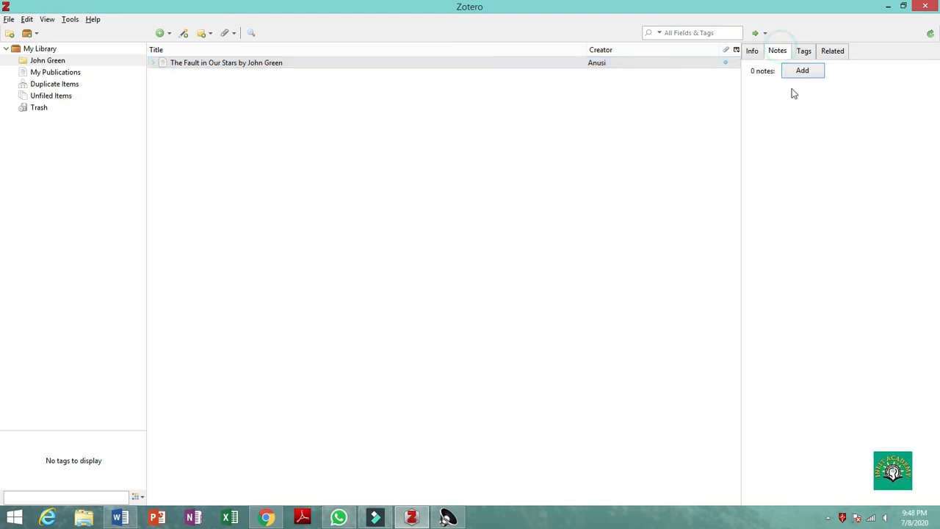
{"action": "left_click", "coordinate": [805, 53]}
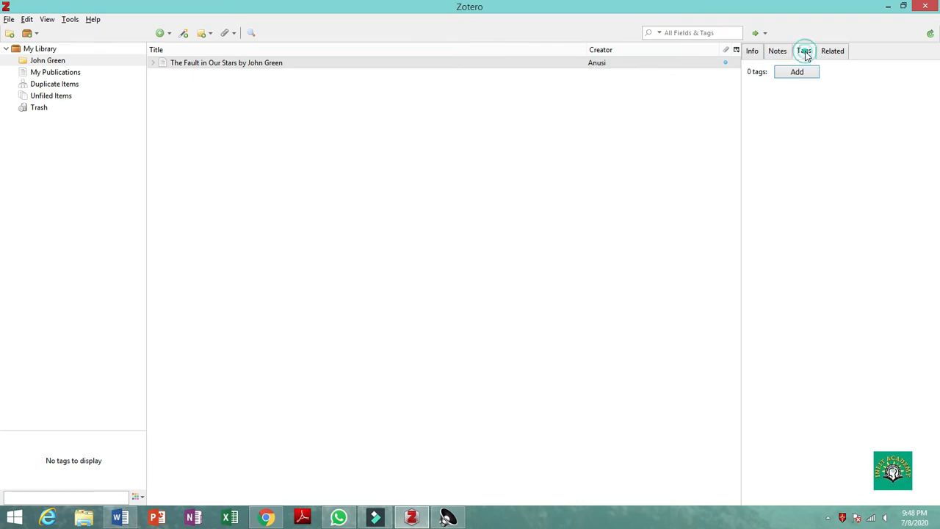
{"action": "left_click", "coordinate": [780, 52]}
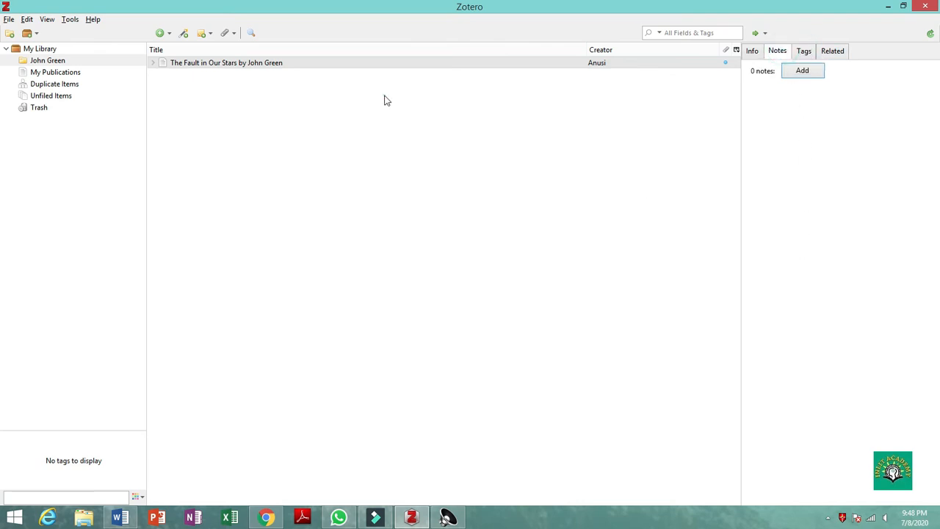
- Expand the item's attachments, open the Snapshot's core.ac.uk source link in the browser and close that page again
{"action": "left_click", "coordinate": [189, 63]}
{"action": "left_click", "coordinate": [152, 63]}
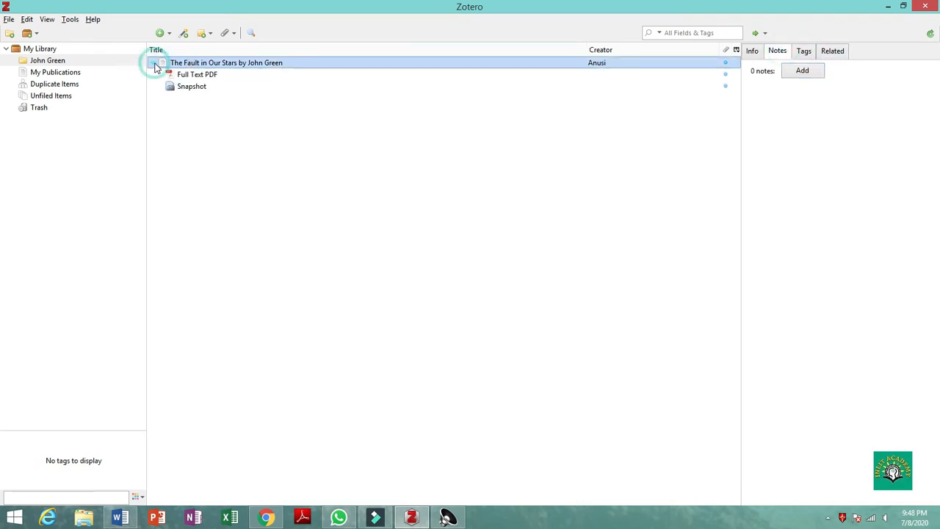
{"action": "left_click", "coordinate": [190, 88]}
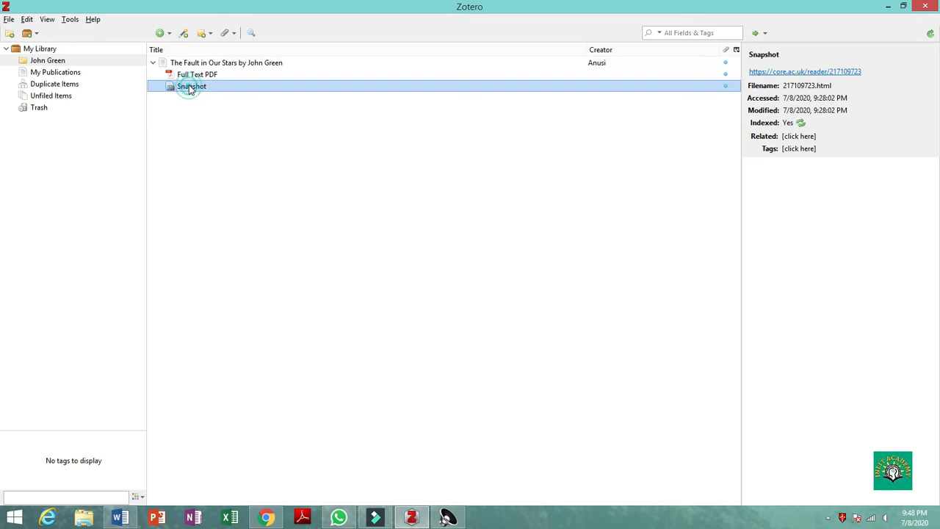
{"action": "left_click", "coordinate": [844, 71]}
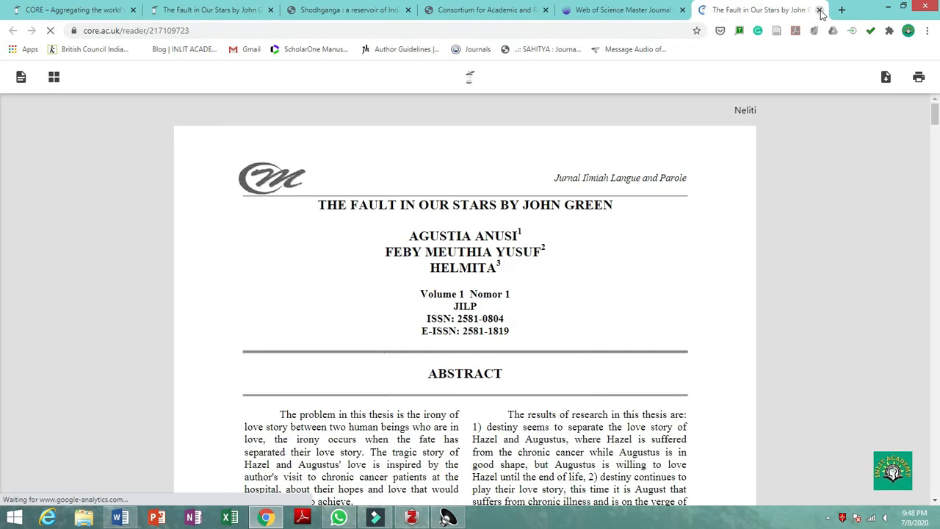
{"action": "left_click", "coordinate": [819, 9]}
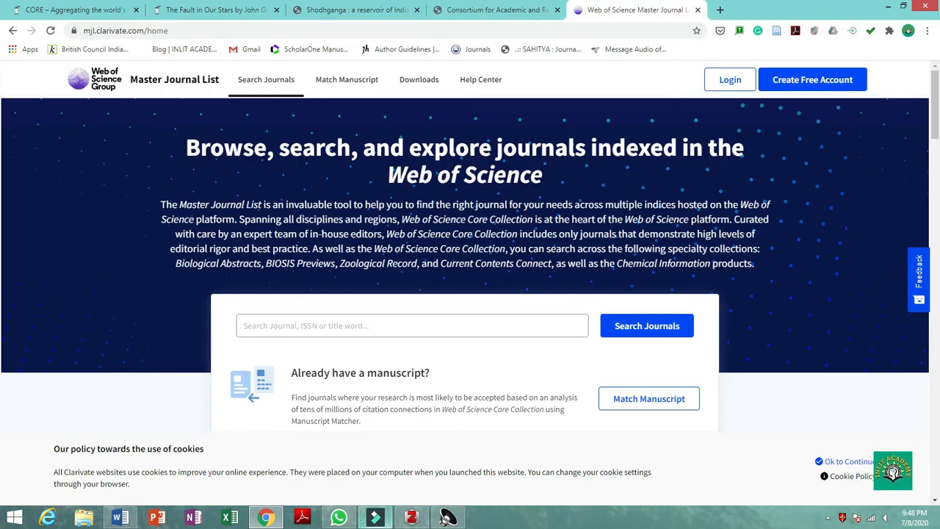
- Return to the Planning document in Word and place the cursor on the empty line below the Submission item
{"action": "left_click", "coordinate": [376, 518]}
{"action": "left_click", "coordinate": [391, 518]}
{"action": "left_click", "coordinate": [411, 518]}
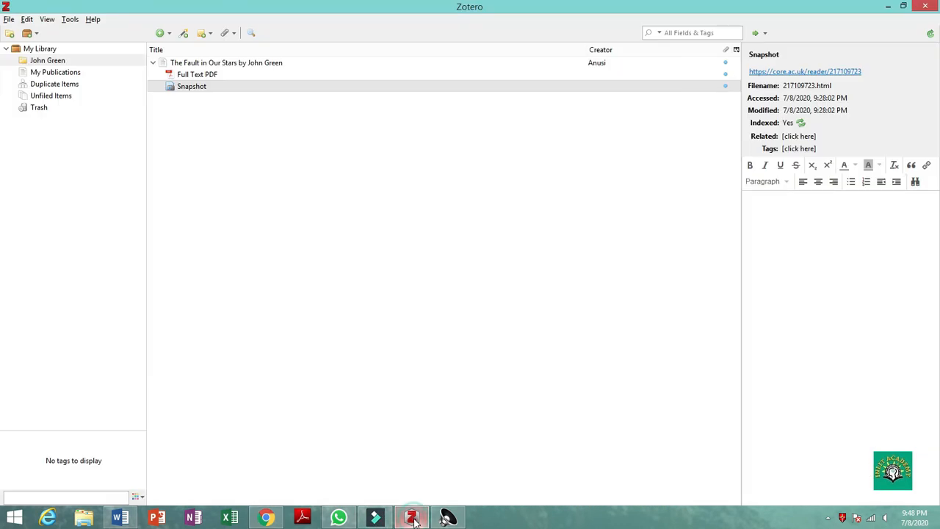
{"action": "left_click", "coordinate": [412, 517]}
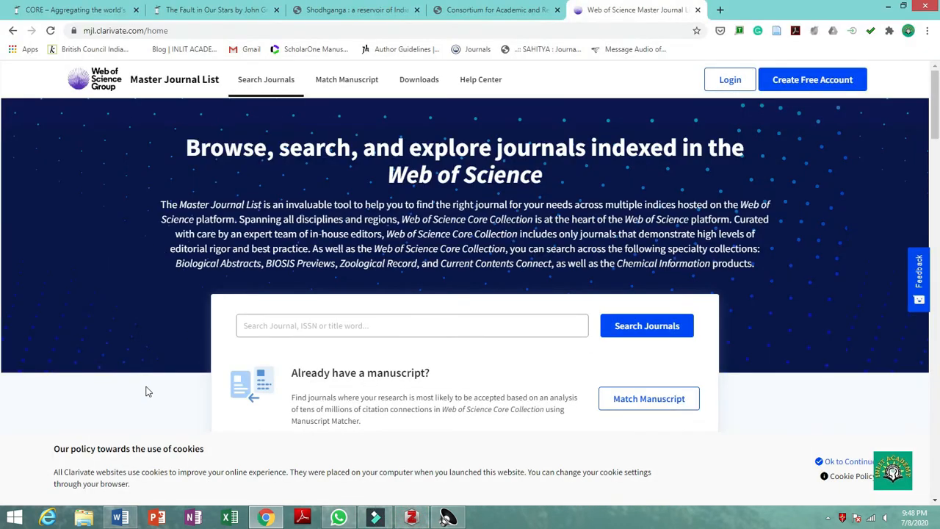
{"action": "left_click", "coordinate": [121, 519]}
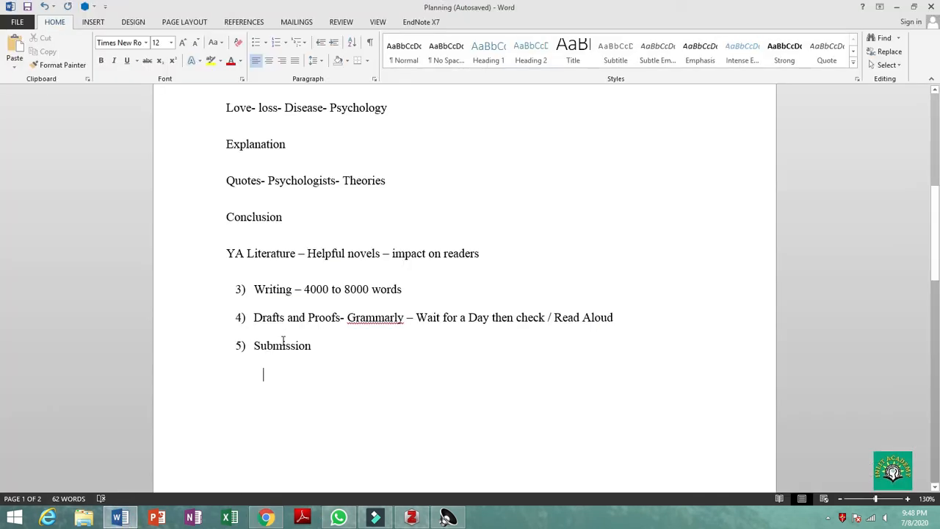
{"action": "left_click", "coordinate": [335, 344]}
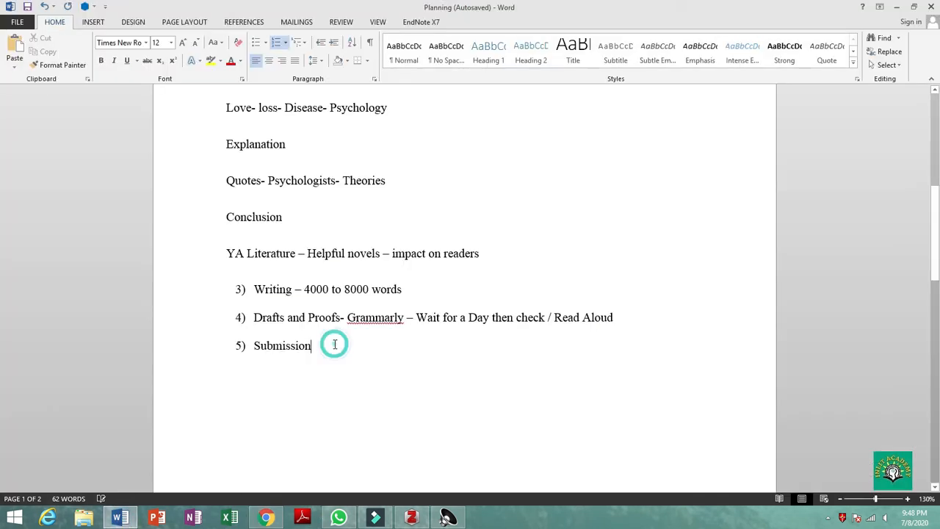
{"action": "left_click", "coordinate": [359, 378]}
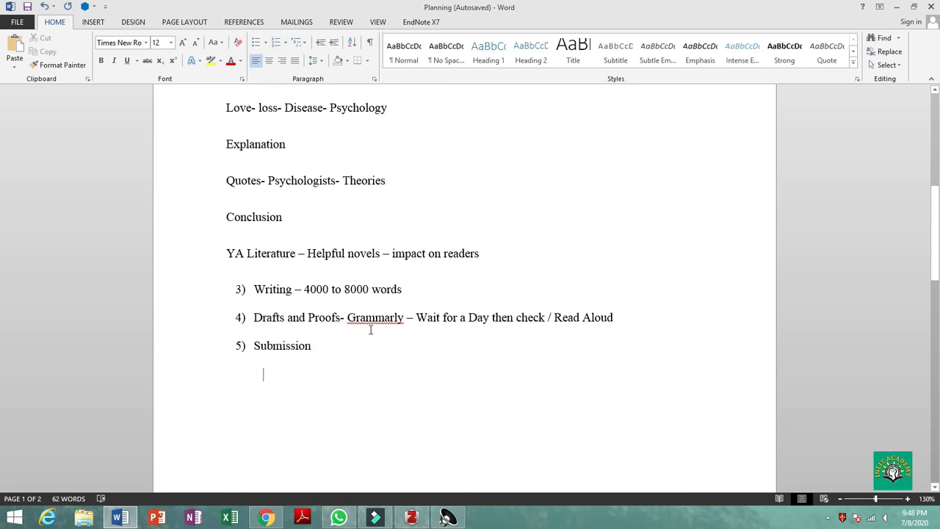
- Switch to Chrome and view the UGC-CARE home page, pointing out its web address and title
{"action": "left_click", "coordinate": [266, 517]}
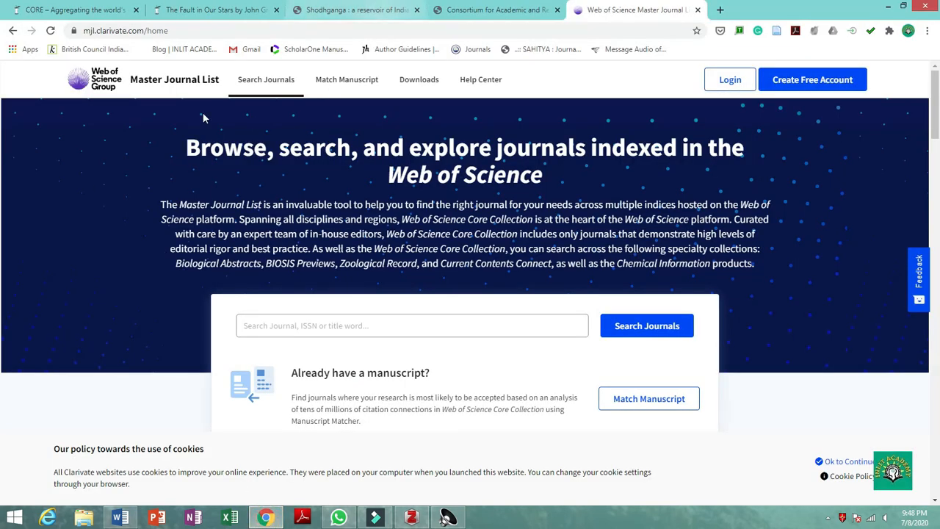
{"action": "left_click", "coordinate": [452, 10]}
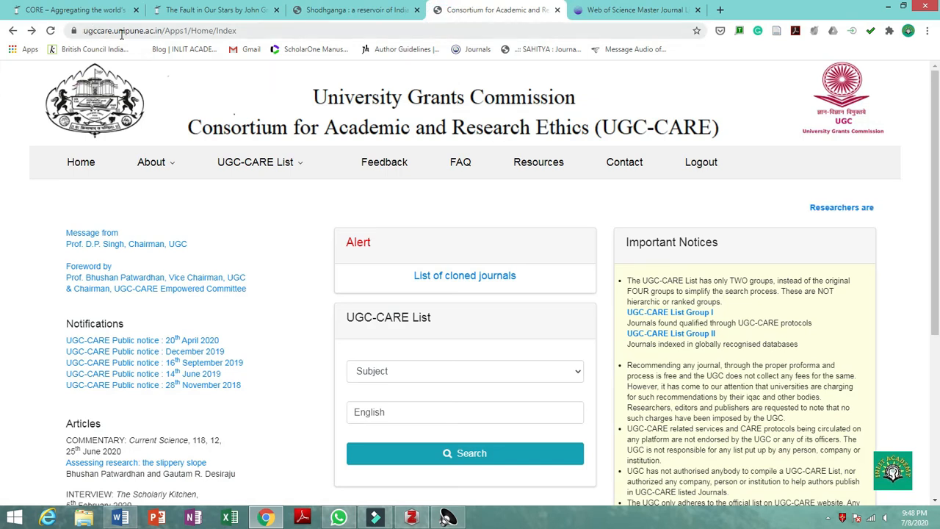
{"action": "left_click_drag", "start_coordinate": [84, 30], "coordinate": [247, 31]}
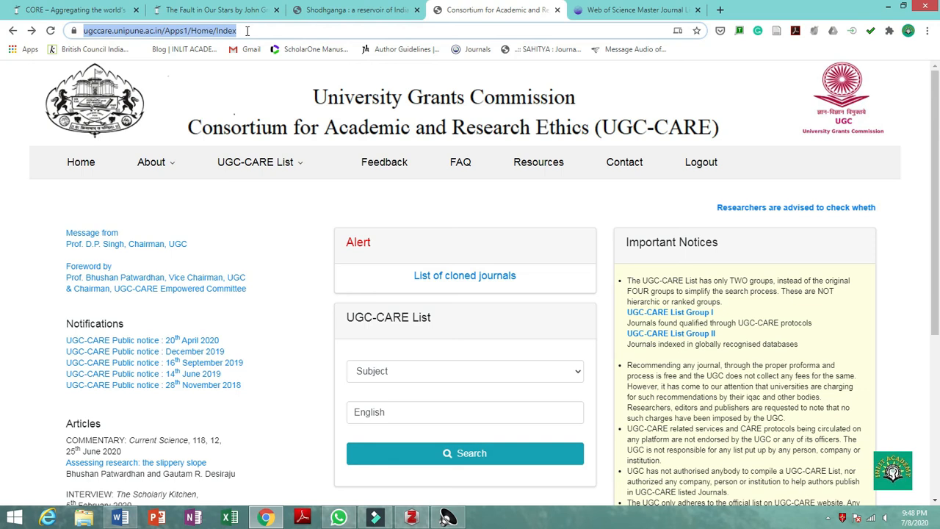
{"action": "left_click", "coordinate": [293, 197]}
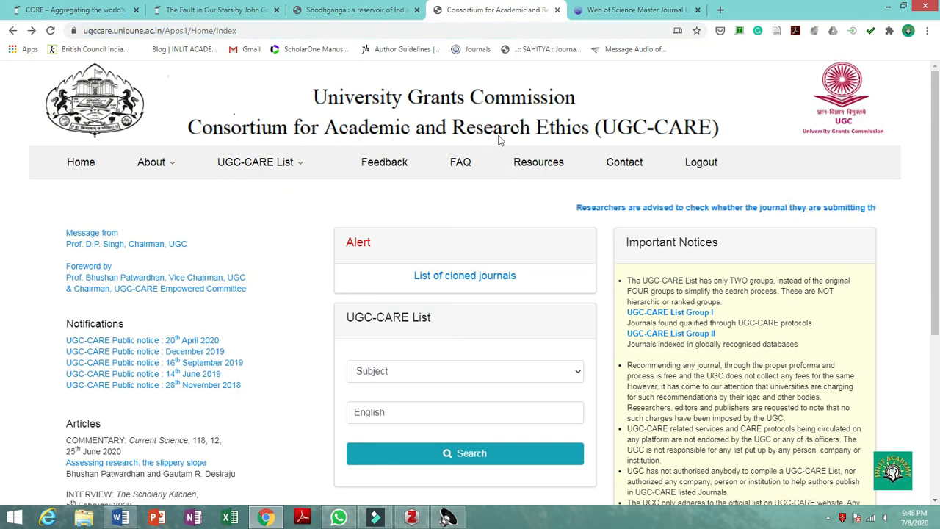
{"action": "left_click", "coordinate": [617, 128]}
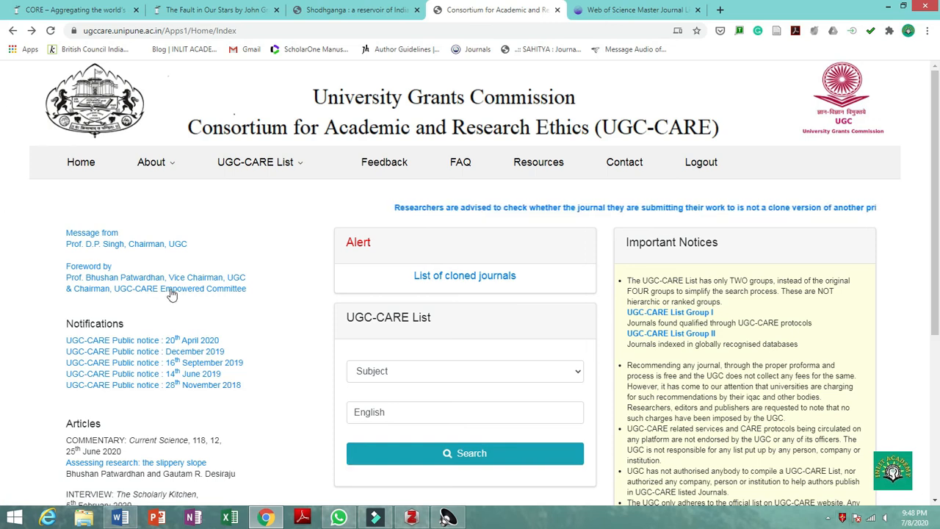
- Examine the search-by options of the UGC-CARE List and leave Subject selected
{"action": "scroll", "coordinate": [177, 289], "scroll_direction": "down", "scroll_amount": 1}
{"action": "scroll", "coordinate": [179, 288], "scroll_direction": "down", "scroll_amount": 2}
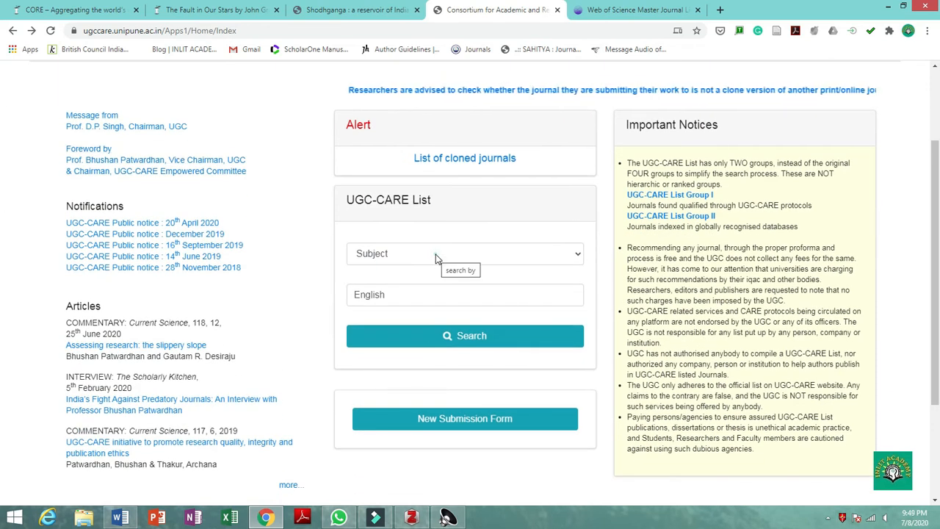
{"action": "left_click", "coordinate": [434, 257]}
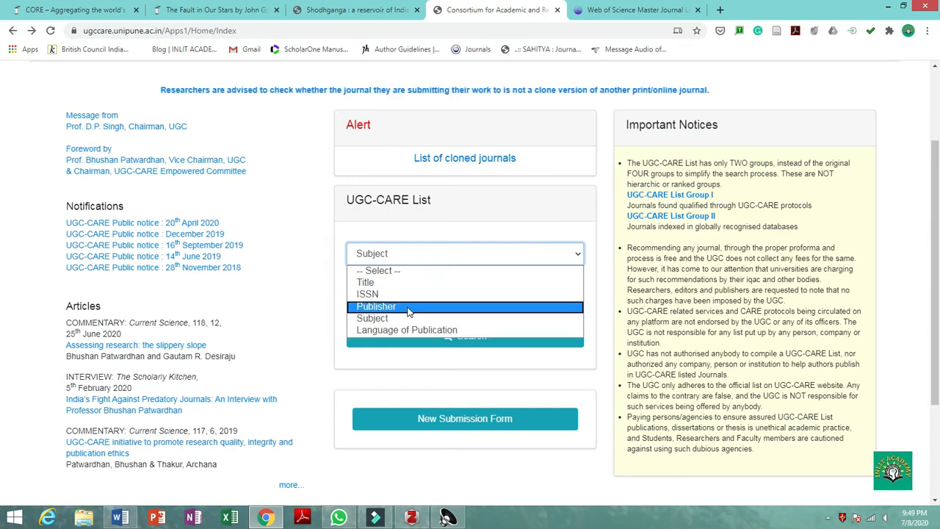
{"action": "left_click", "coordinate": [315, 347]}
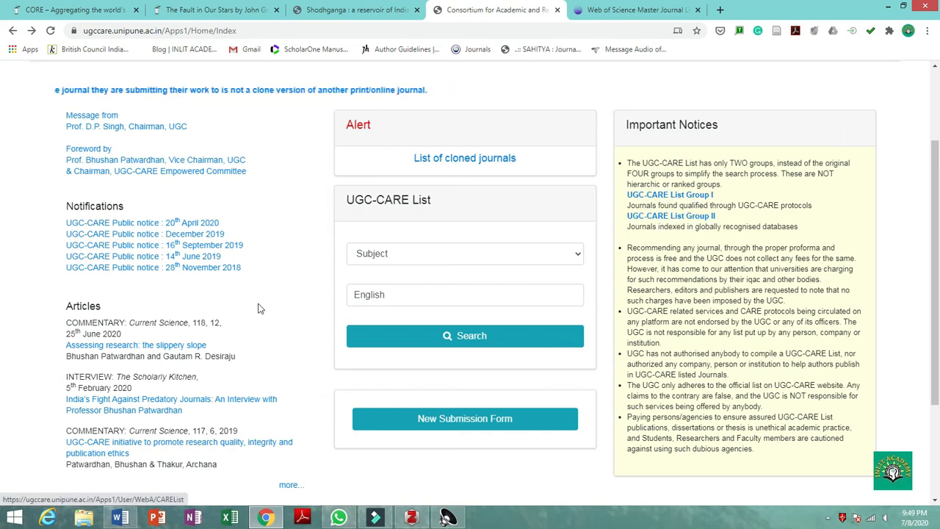
- Search the Web of Science Master Journal List for English Literature journals
{"action": "left_click", "coordinate": [617, 7]}
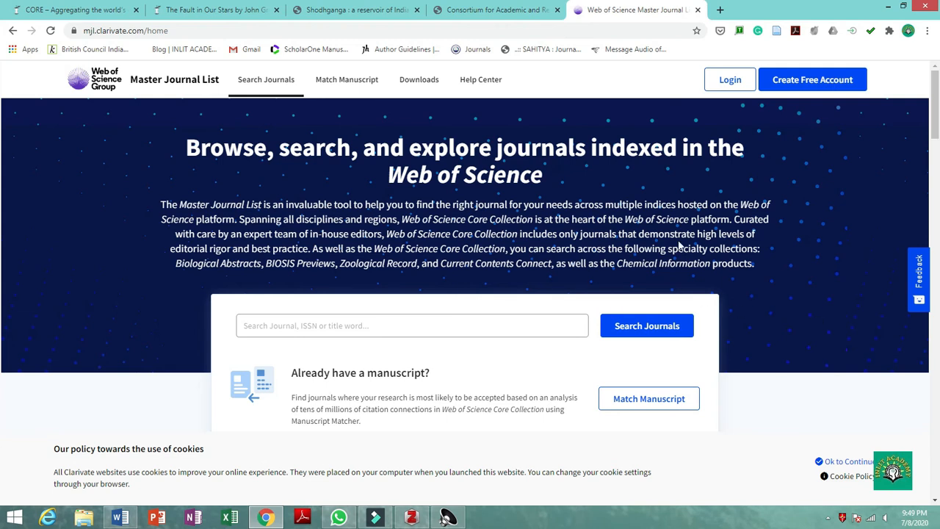
{"action": "left_click", "coordinate": [312, 325]}
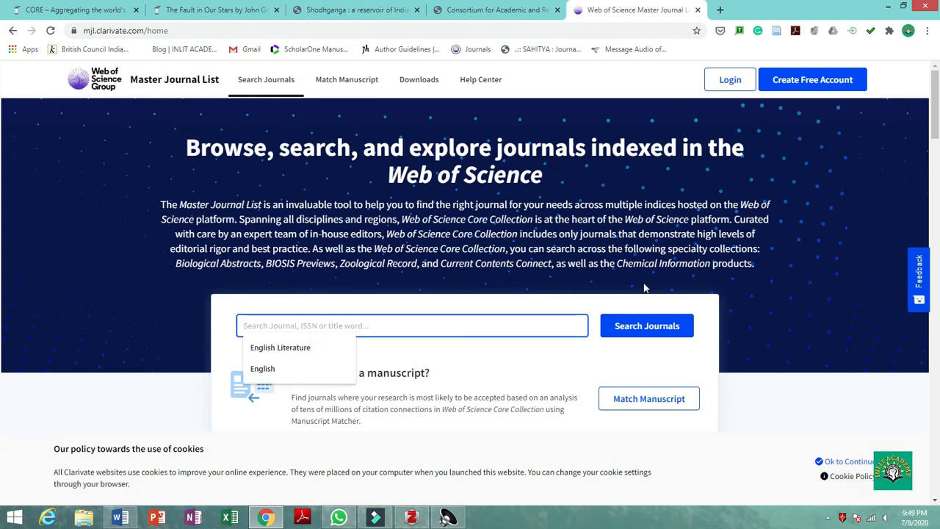
{"action": "left_click", "coordinate": [29, 175]}
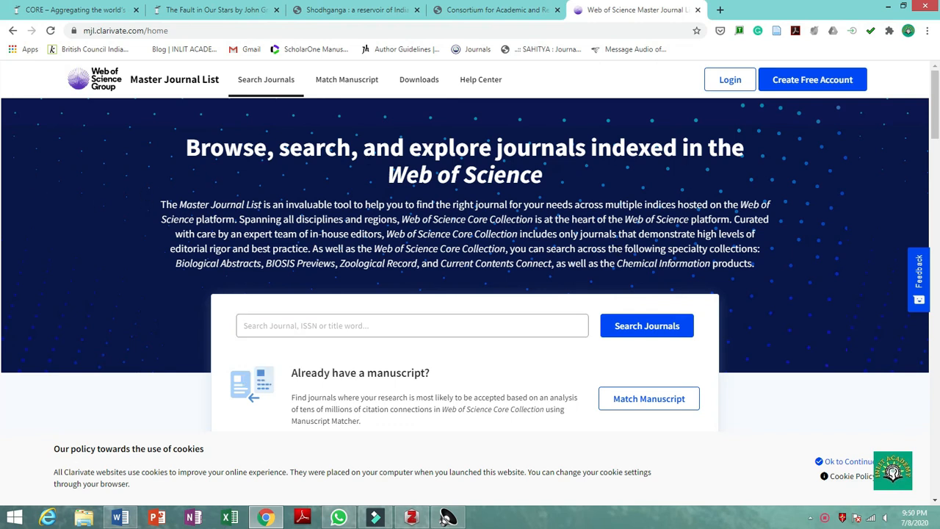
{"action": "left_click", "coordinate": [301, 323]}
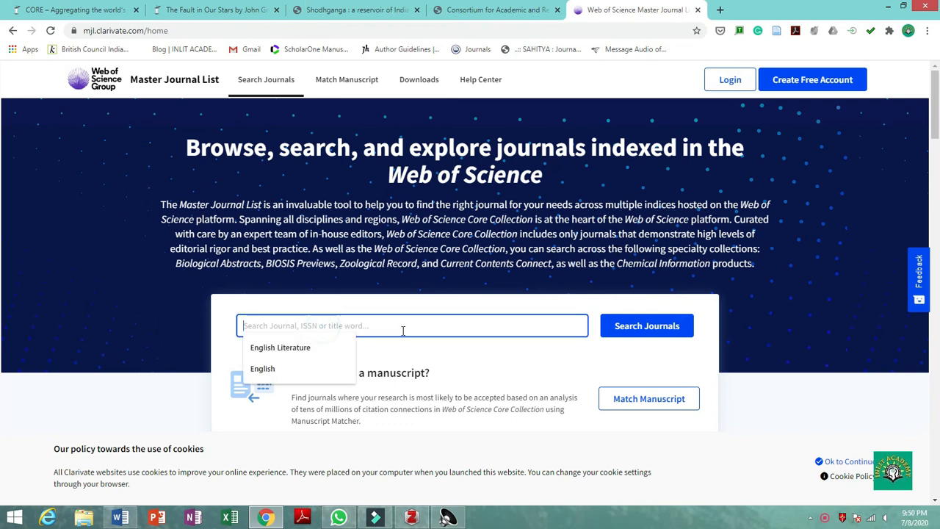
{"action": "left_click", "coordinate": [293, 348]}
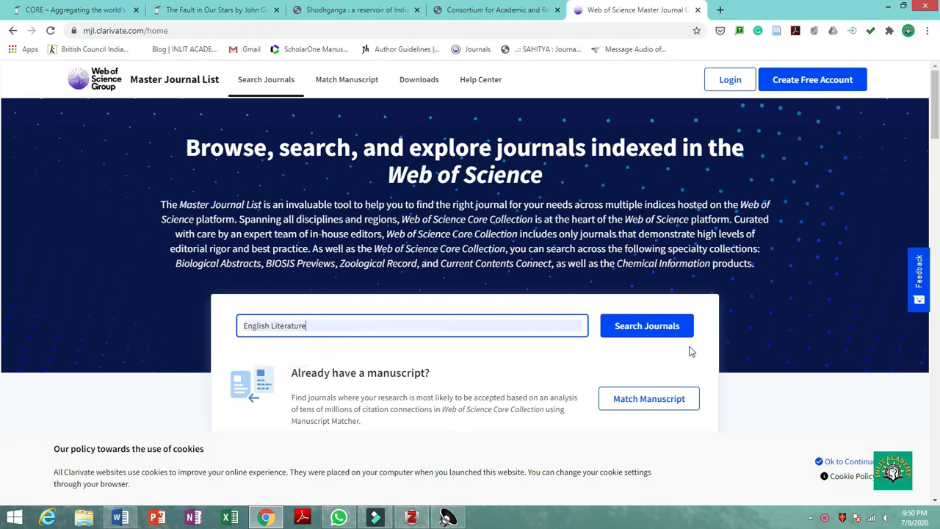
{"action": "left_click", "coordinate": [642, 339]}
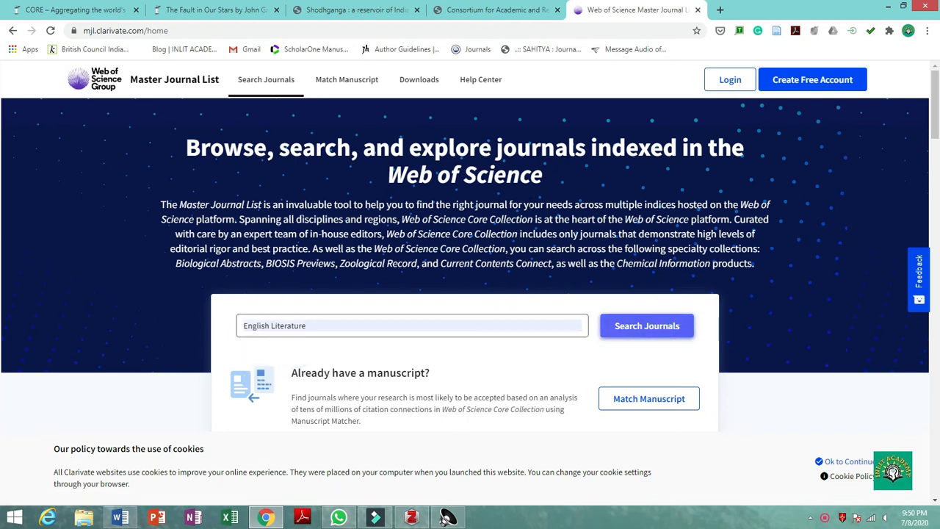
{"action": "scroll", "coordinate": [485, 294], "scroll_direction": "down", "scroll_amount": 9}
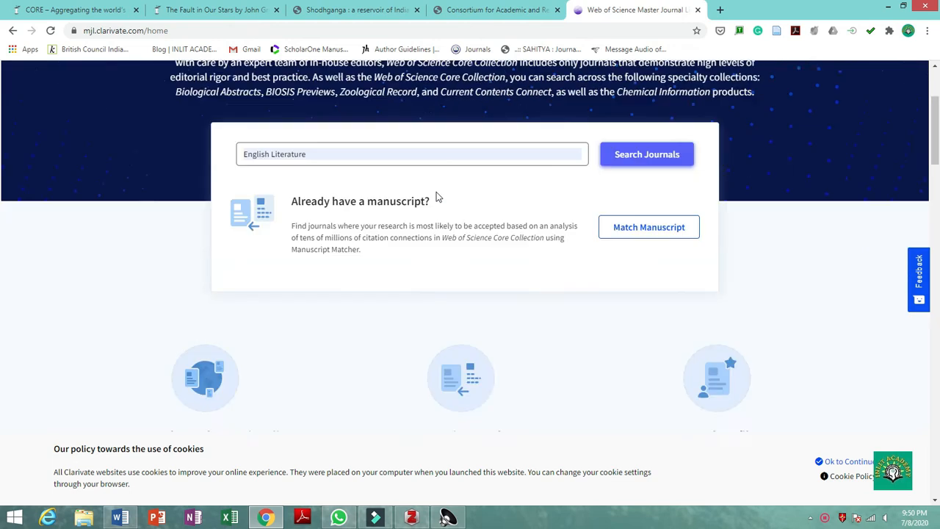
{"action": "scroll", "coordinate": [511, 345], "scroll_direction": "up", "scroll_amount": 5}
{"action": "scroll", "coordinate": [511, 345], "scroll_direction": "up", "scroll_amount": 5}
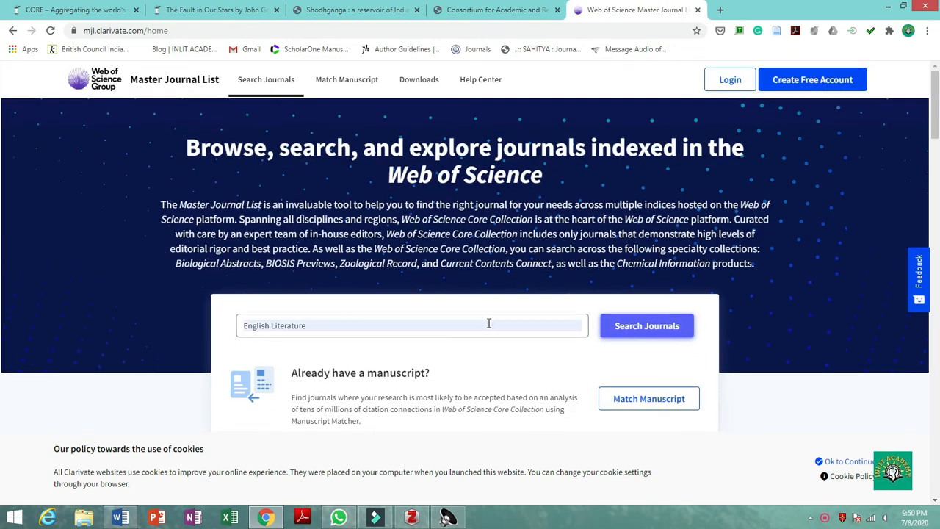
- Check the UGC-CARE page briefly and return to the Master Journal List to look through its English Literature results
{"action": "left_click", "coordinate": [477, 10]}
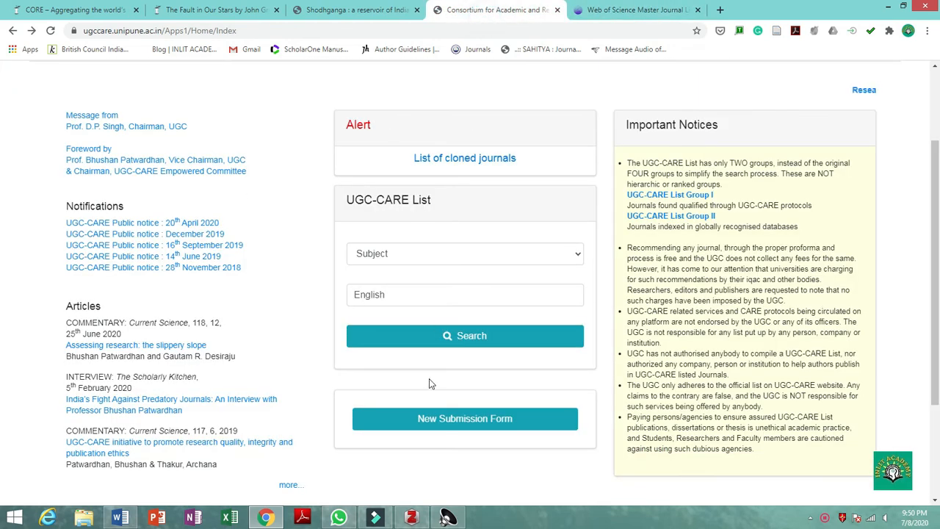
{"action": "left_click", "coordinate": [615, 10]}
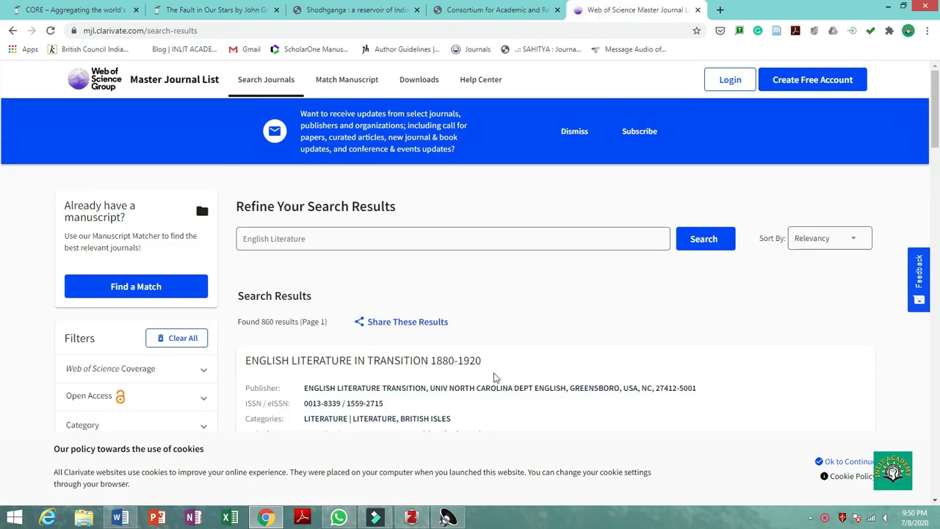
{"action": "scroll", "coordinate": [391, 175], "scroll_direction": "down", "scroll_amount": 4}
{"action": "scroll", "coordinate": [426, 345], "scroll_direction": "down", "scroll_amount": 13}
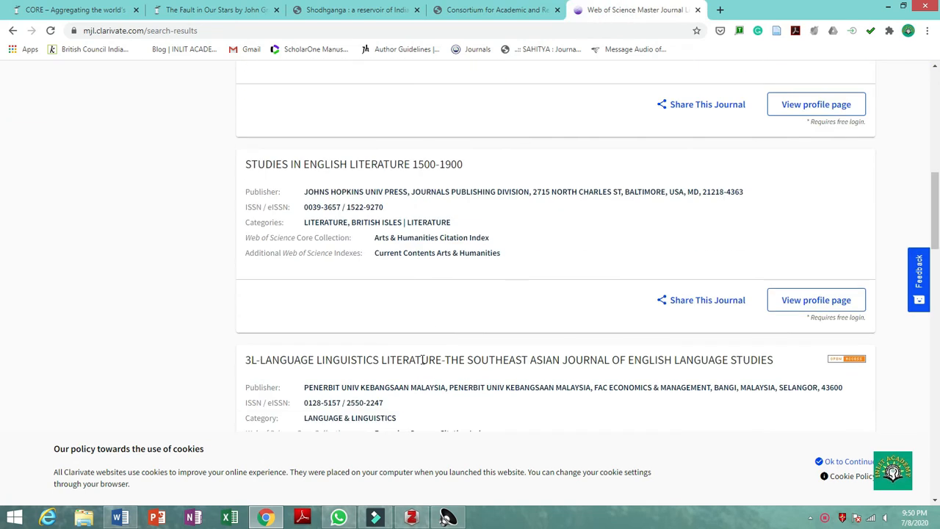
{"action": "scroll", "coordinate": [439, 345], "scroll_direction": "down", "scroll_amount": 10}
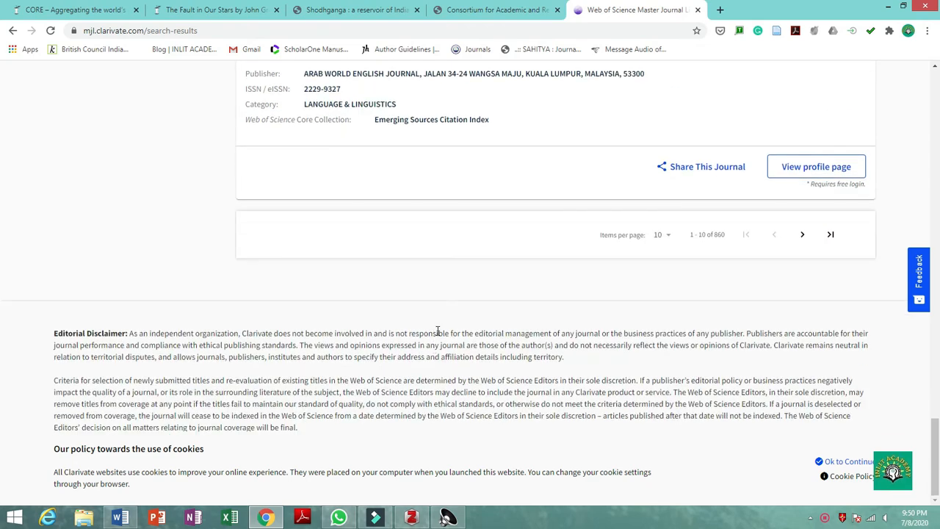
{"action": "scroll", "coordinate": [445, 316], "scroll_direction": "up", "scroll_amount": 20}
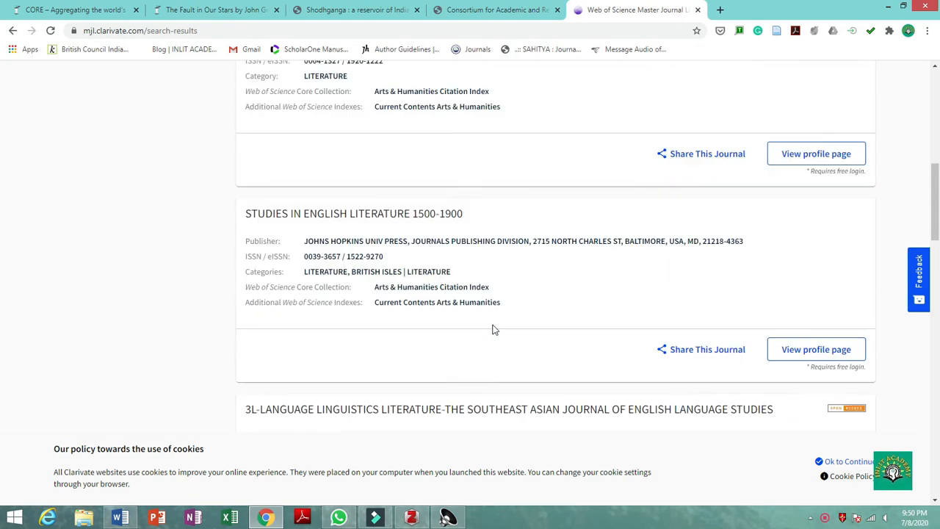
{"action": "scroll", "coordinate": [497, 326], "scroll_direction": "up", "scroll_amount": 2}
{"action": "scroll", "coordinate": [313, 242], "scroll_direction": "down", "scroll_amount": 3}
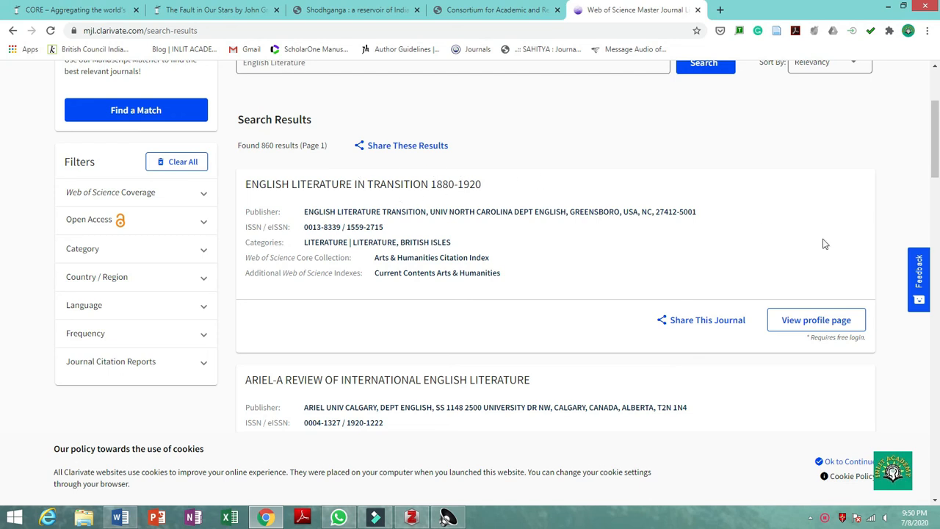
- Examine the title, publisher, ISSN and category details of the journal English Literature in Transition 1880-1920
{"action": "left_click_drag", "start_coordinate": [247, 188], "coordinate": [489, 197]}
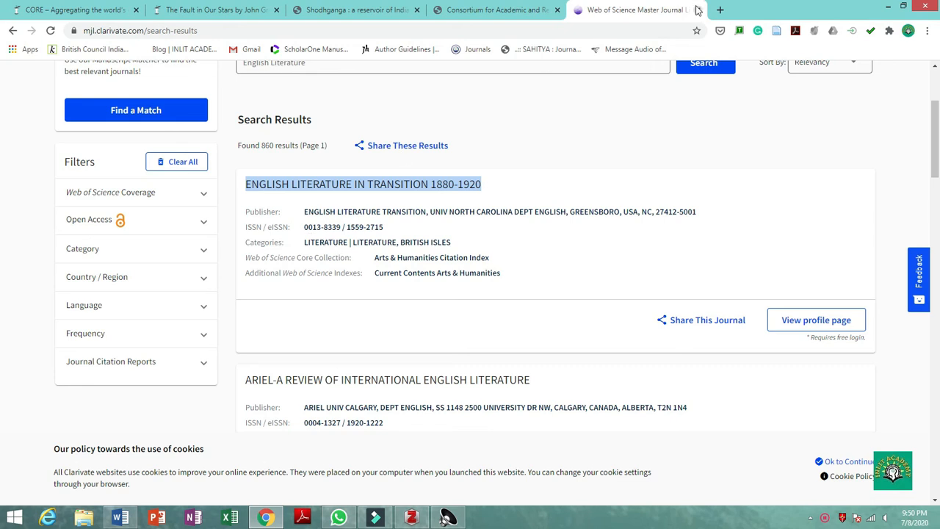
{"action": "left_click", "coordinate": [580, 166]}
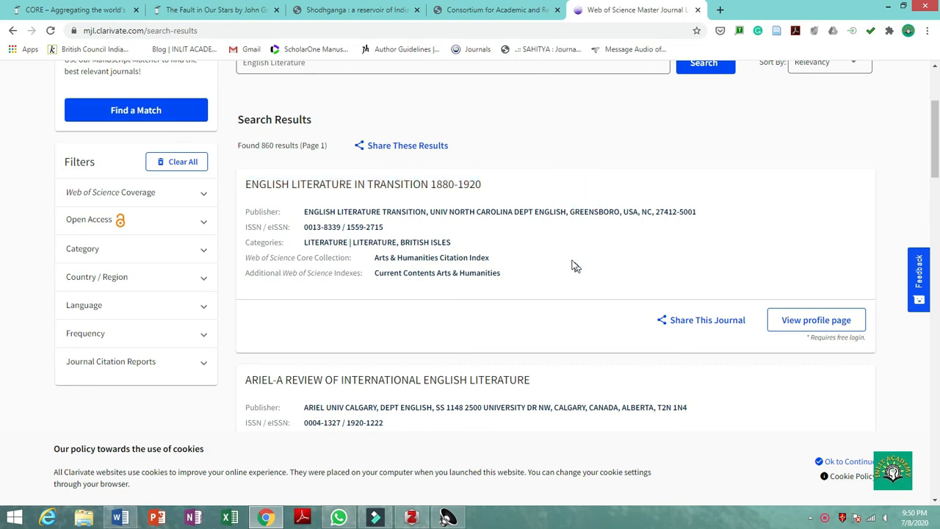
{"action": "left_click", "coordinate": [715, 243]}
{"action": "left_click_drag", "start_coordinate": [310, 210], "coordinate": [405, 213]}
{"action": "left_click", "coordinate": [496, 229]}
{"action": "left_click", "coordinate": [451, 203]}
{"action": "left_click", "coordinate": [503, 244]}
{"action": "left_click", "coordinate": [508, 247]}
- Look through the other journals on the first results page, down to the page navigation and back up to the search heading
{"action": "scroll", "coordinate": [527, 326], "scroll_direction": "down", "scroll_amount": 5}
{"action": "scroll", "coordinate": [523, 318], "scroll_direction": "up", "scroll_amount": 8}
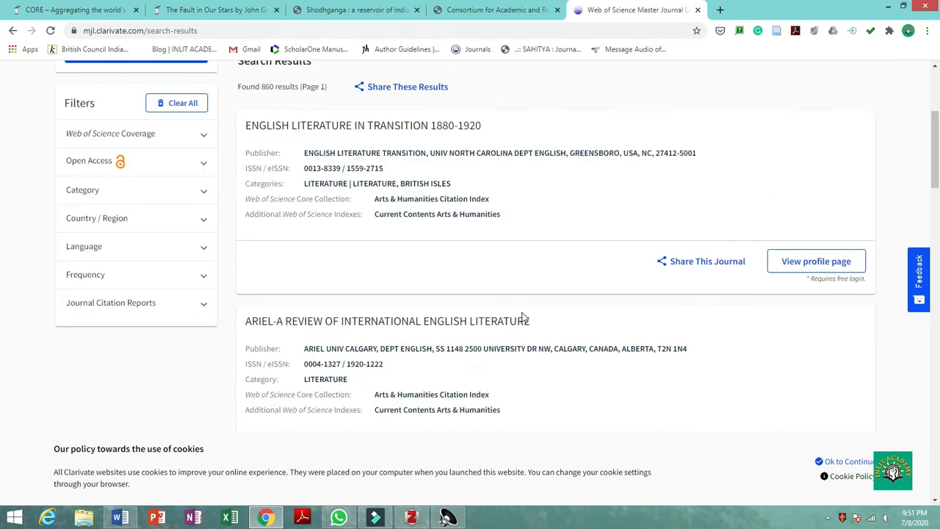
{"action": "scroll", "coordinate": [588, 295], "scroll_direction": "down", "scroll_amount": 20}
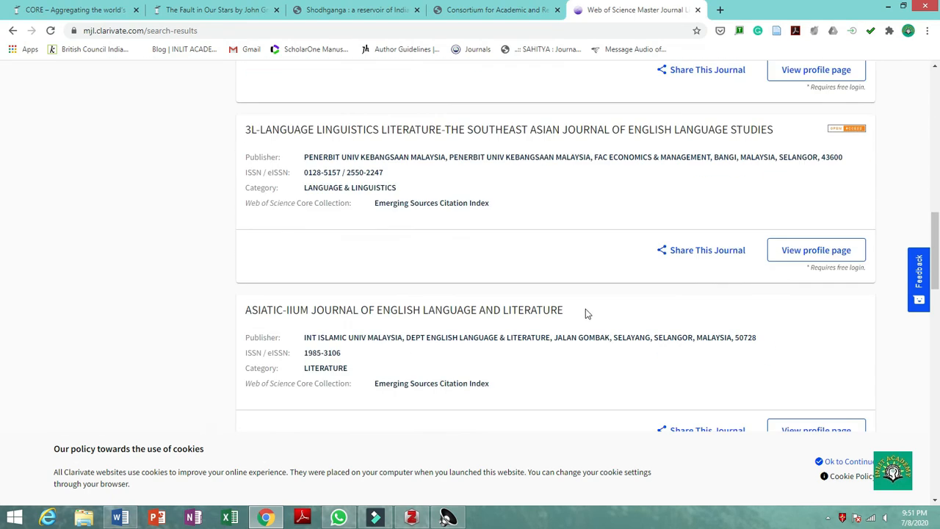
{"action": "scroll", "coordinate": [582, 298], "scroll_direction": "down", "scroll_amount": 2}
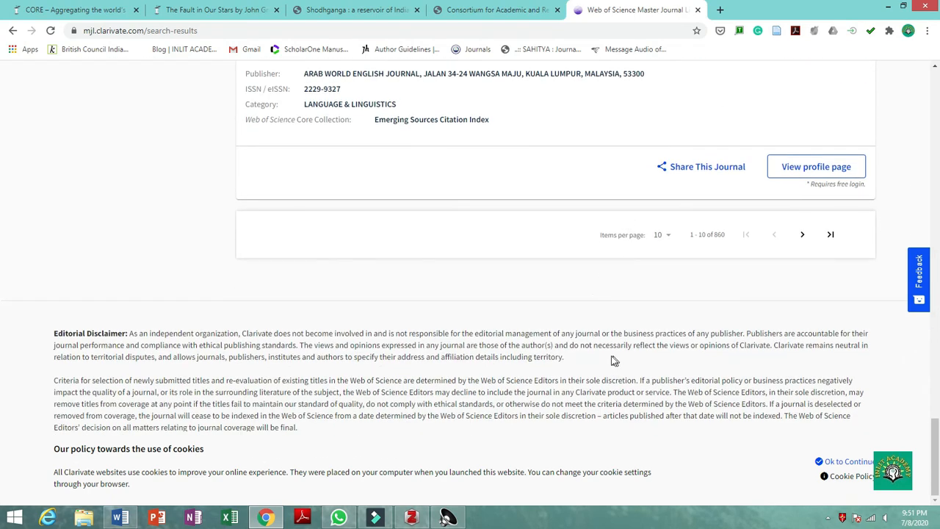
{"action": "scroll", "coordinate": [439, 273], "scroll_direction": "up", "scroll_amount": 20}
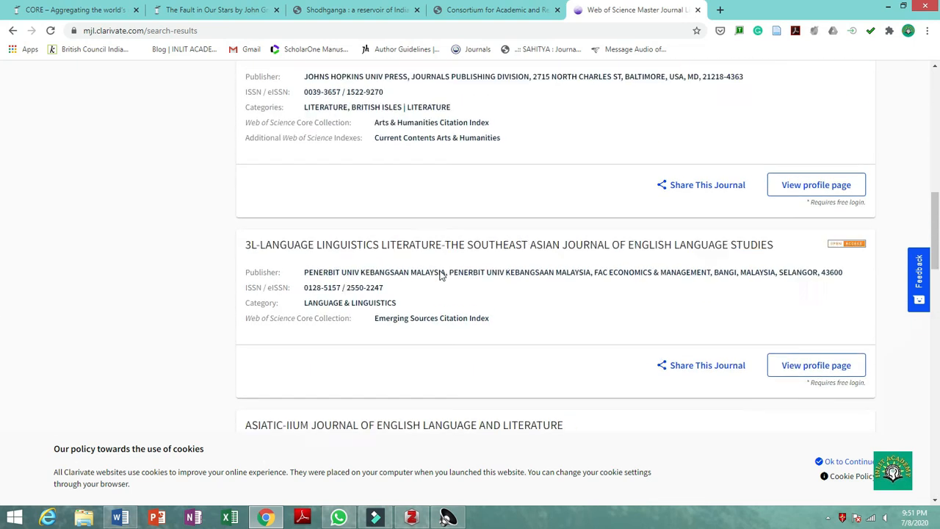
{"action": "scroll", "coordinate": [441, 273], "scroll_direction": "up", "scroll_amount": 3}
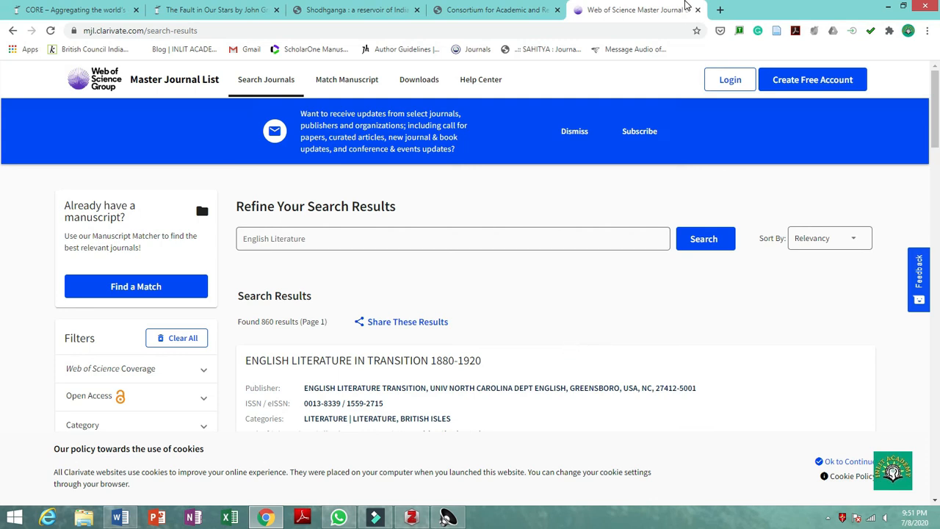
- Open the website easybib.com in a new browser tab, reloading and entering the address again if it stalls
{"action": "left_click", "coordinate": [720, 9]}
{"action": "left_click", "coordinate": [492, 31]}
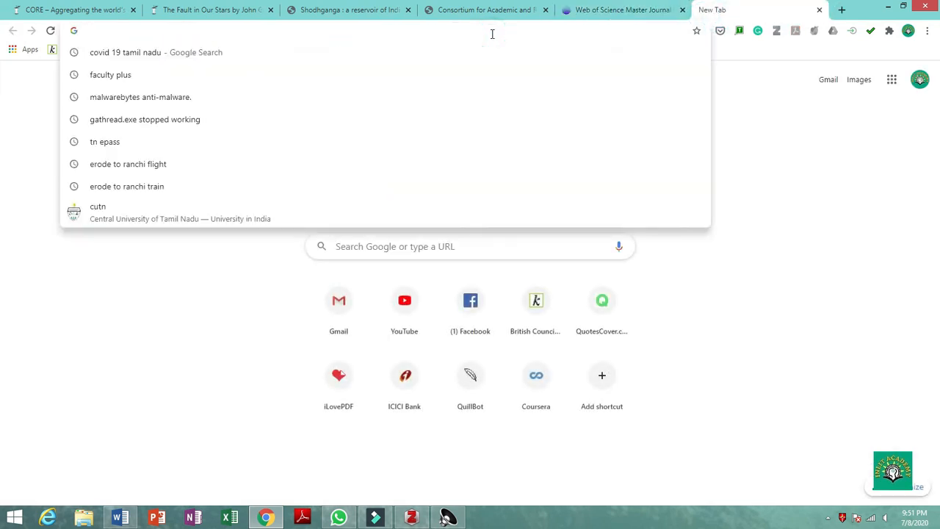
{"action": "type", "text": "easybib.com"}
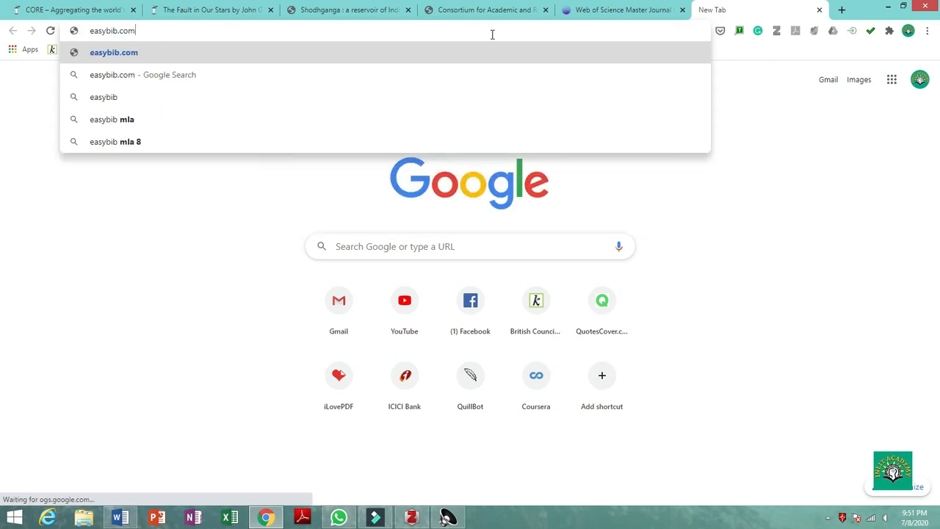
{"action": "key", "text": "Return"}
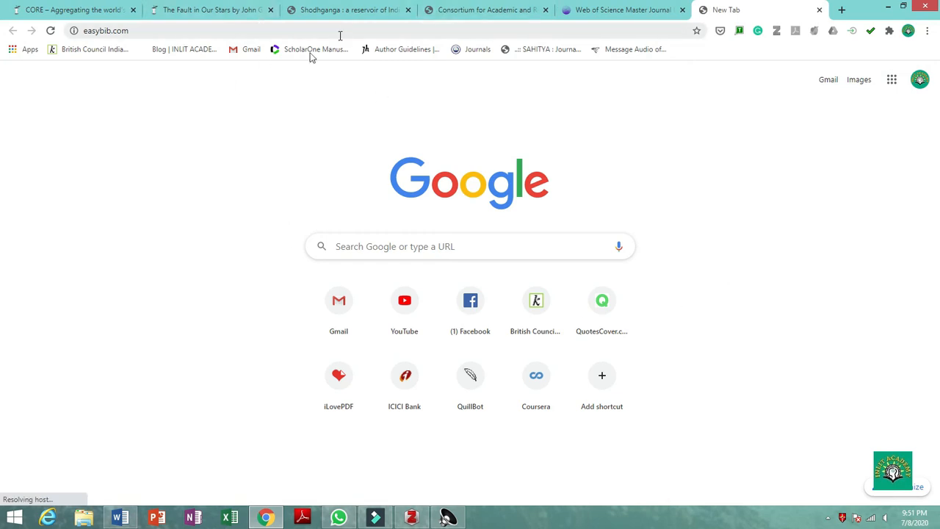
{"action": "left_click", "coordinate": [48, 30]}
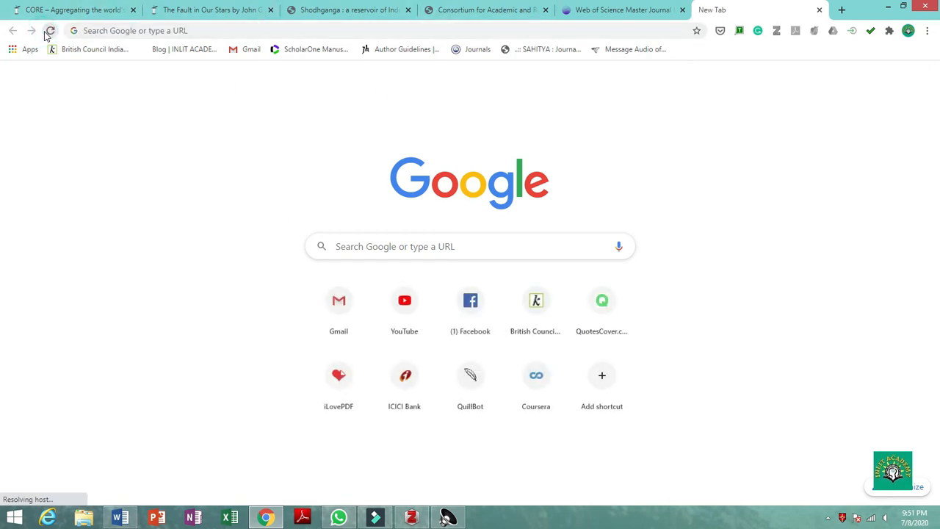
{"action": "left_click", "coordinate": [608, 13]}
{"action": "left_click", "coordinate": [749, 8]}
{"action": "left_click", "coordinate": [511, 30]}
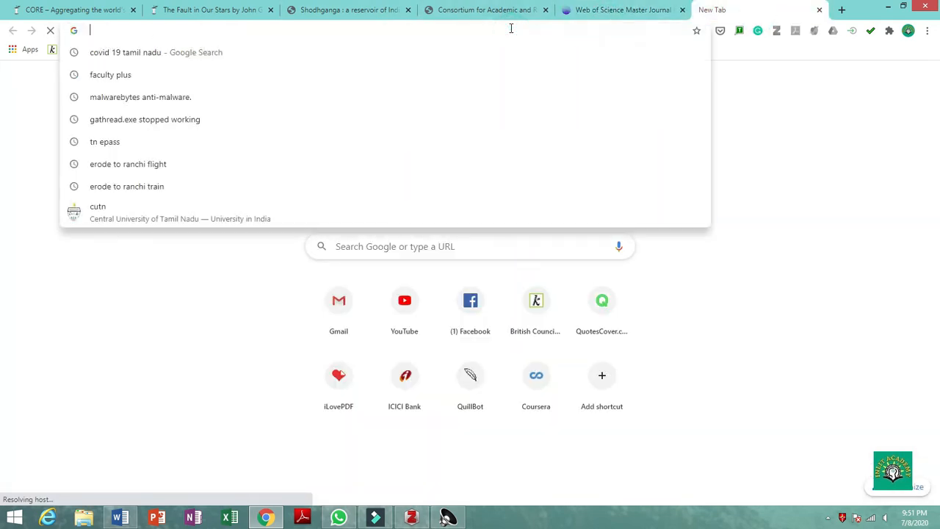
{"action": "type", "text": "eas"}
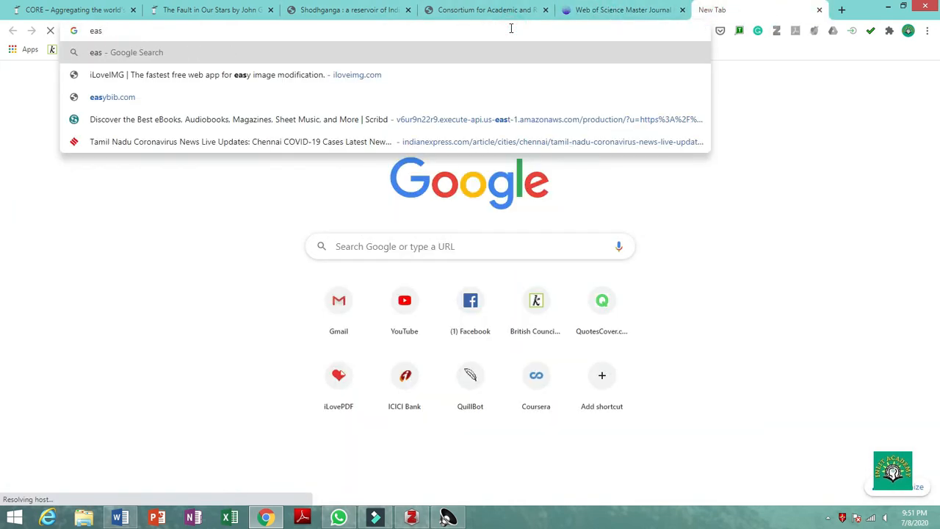
{"action": "type", "text": "ybib"}
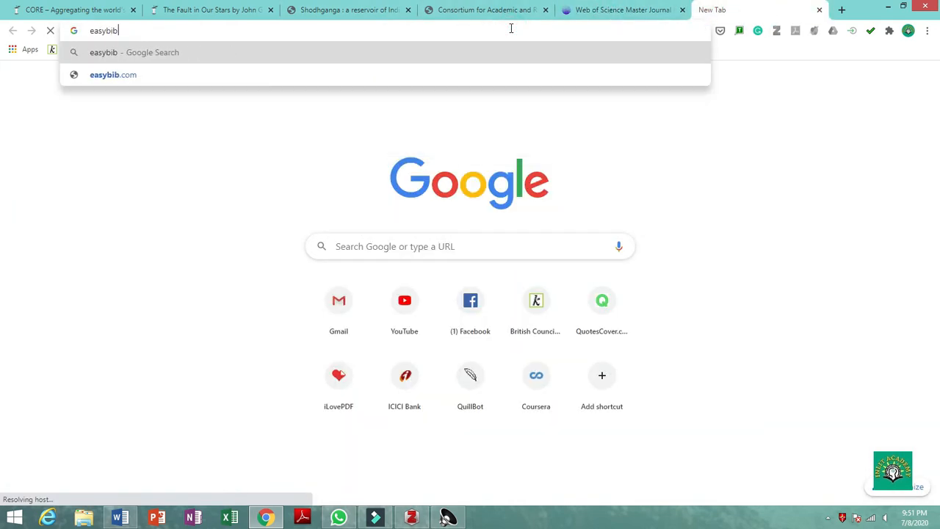
{"action": "type", "text": ".com"}
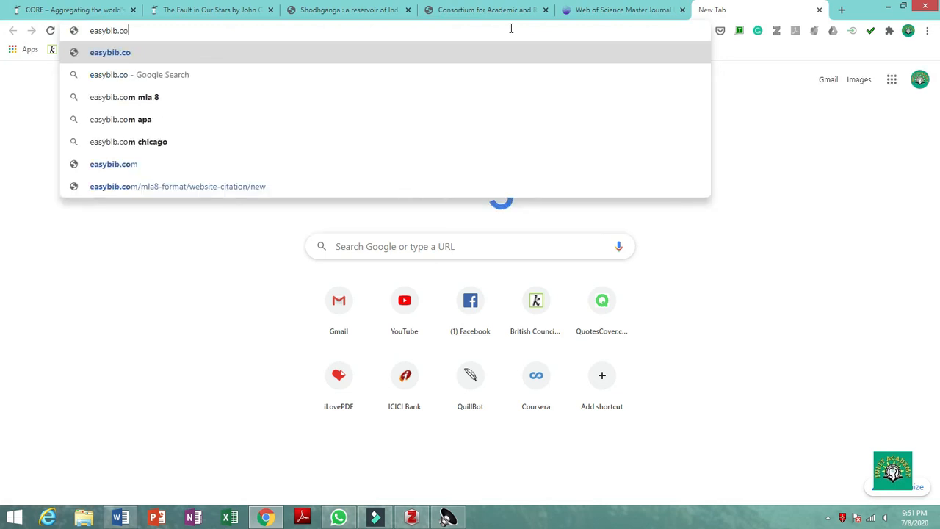
{"action": "key", "text": "Return"}
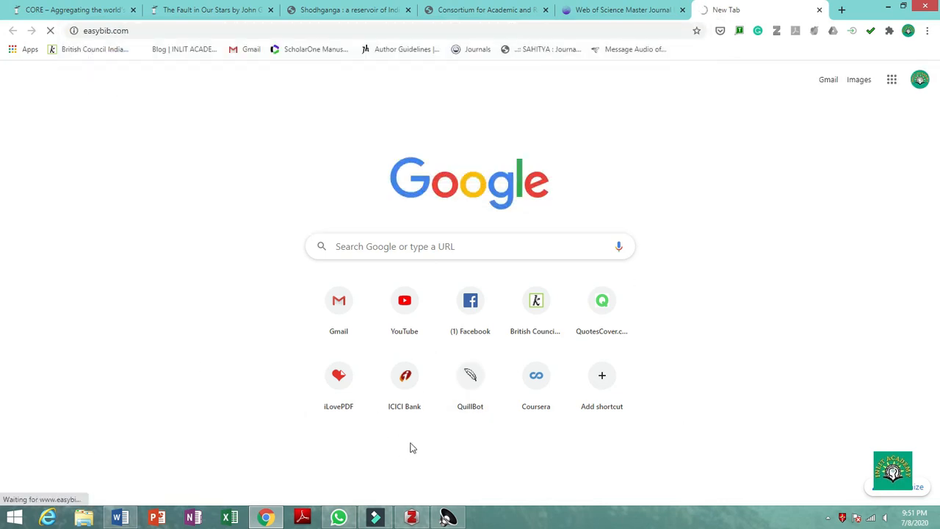
- Switch to Word and review the Planning document from the Pre-Research heading to the Submission item, checking the EasyBib page's loading in between
{"action": "left_click", "coordinate": [120, 518]}
{"action": "scroll", "coordinate": [425, 323], "scroll_direction": "up", "scroll_amount": 10}
{"action": "scroll", "coordinate": [421, 336], "scroll_direction": "up", "scroll_amount": 1}
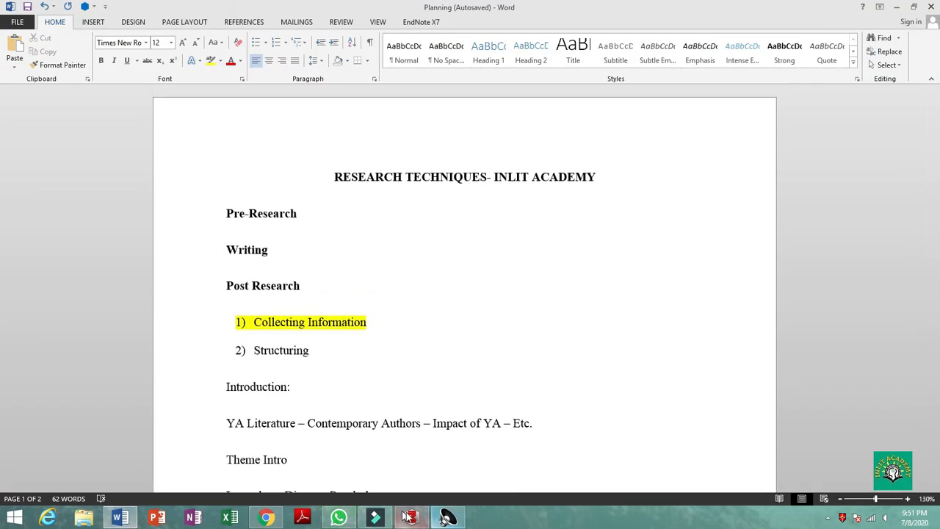
{"action": "left_click", "coordinate": [267, 518]}
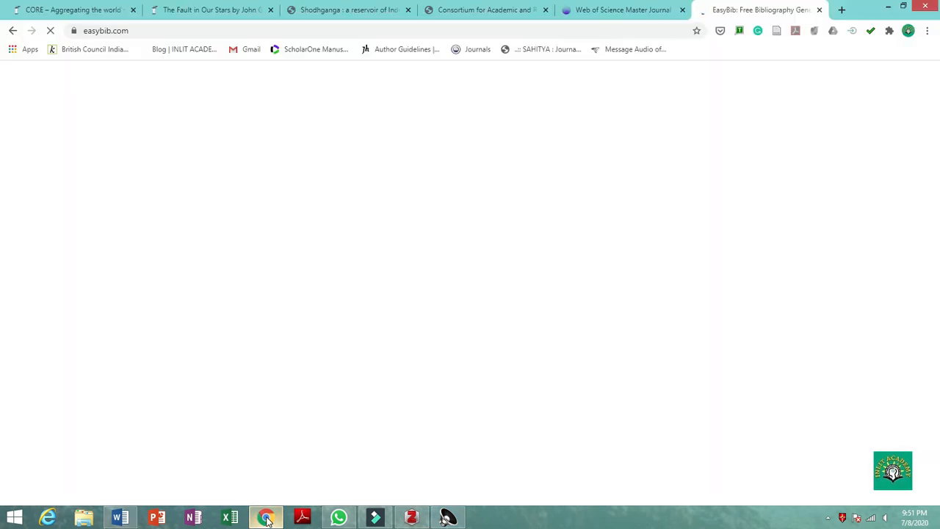
{"action": "left_click", "coordinate": [267, 518]}
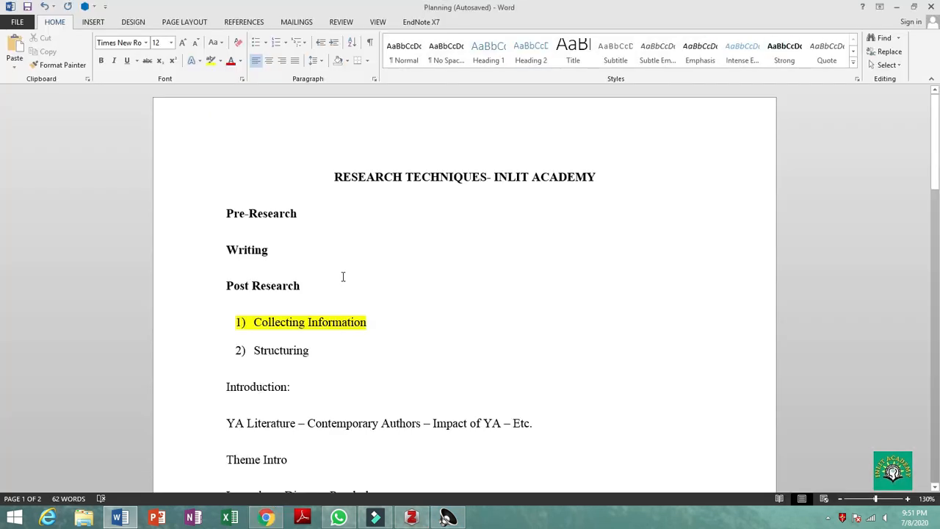
{"action": "left_click", "coordinate": [339, 134]}
{"action": "left_click", "coordinate": [287, 174]}
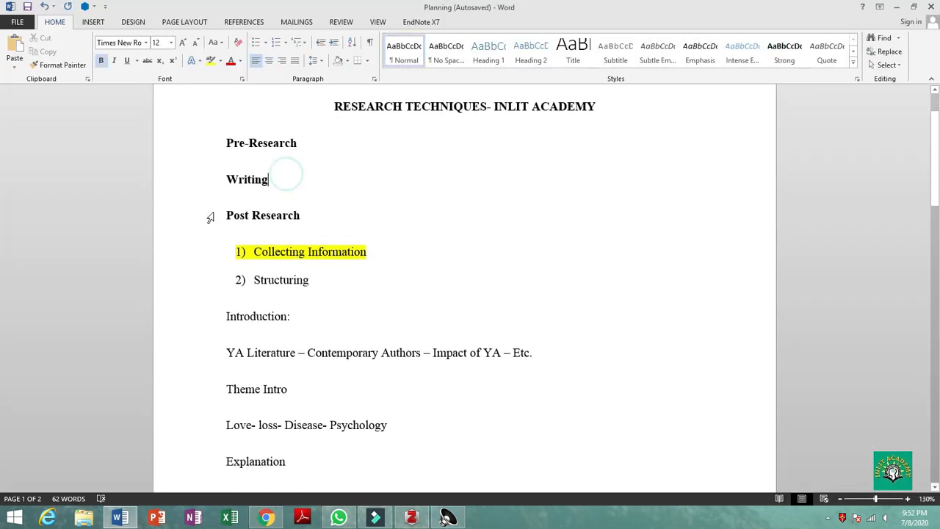
{"action": "left_click", "coordinate": [409, 232]}
{"action": "scroll", "coordinate": [424, 358], "scroll_direction": "down", "scroll_amount": 7}
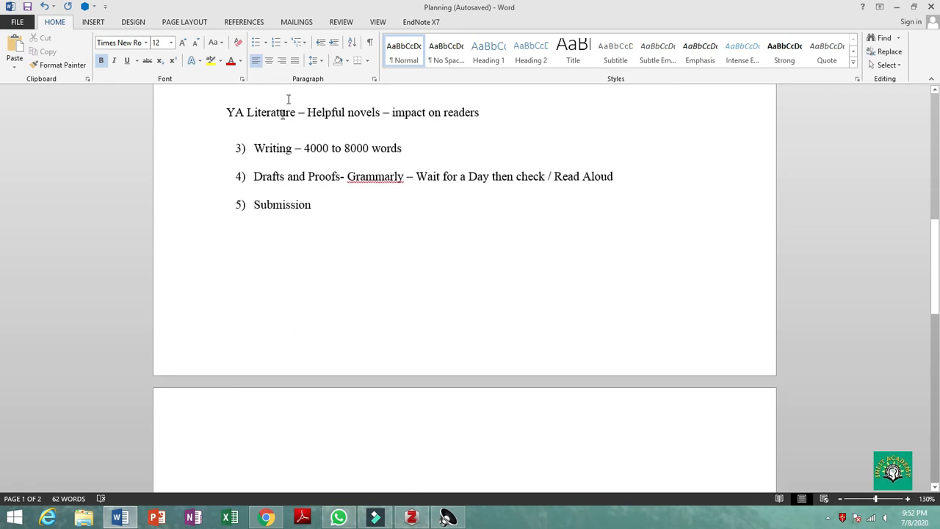
- Review the Planning document's outline from the Pre-Research heading through Collecting Information, Structuring, Writing, Drafts and Proofs to Submission
{"action": "left_click", "coordinate": [465, 262]}
{"action": "scroll", "coordinate": [495, 345], "scroll_direction": "up", "scroll_amount": 8}
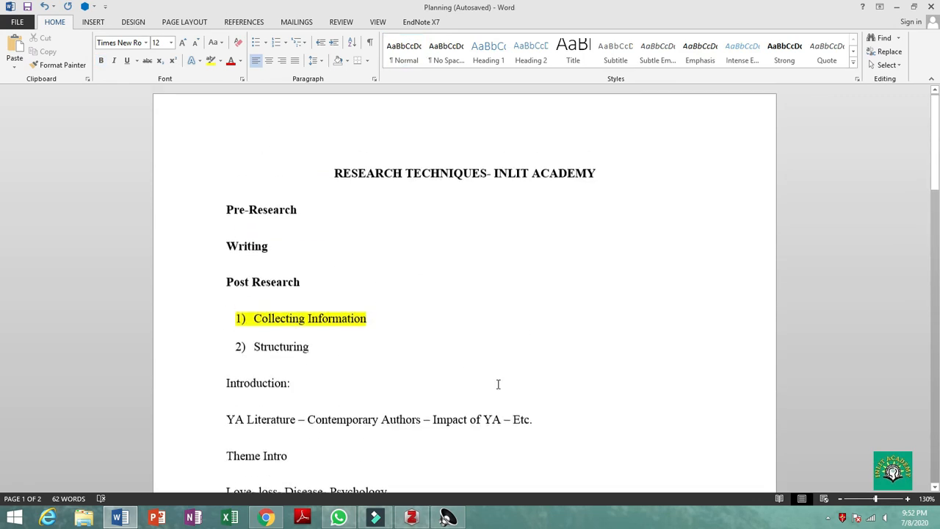
{"action": "left_click", "coordinate": [489, 315]}
{"action": "scroll", "coordinate": [499, 365], "scroll_direction": "down", "scroll_amount": 9}
{"action": "left_click", "coordinate": [348, 263]}
{"action": "scroll", "coordinate": [437, 323], "scroll_direction": "up", "scroll_amount": 9}
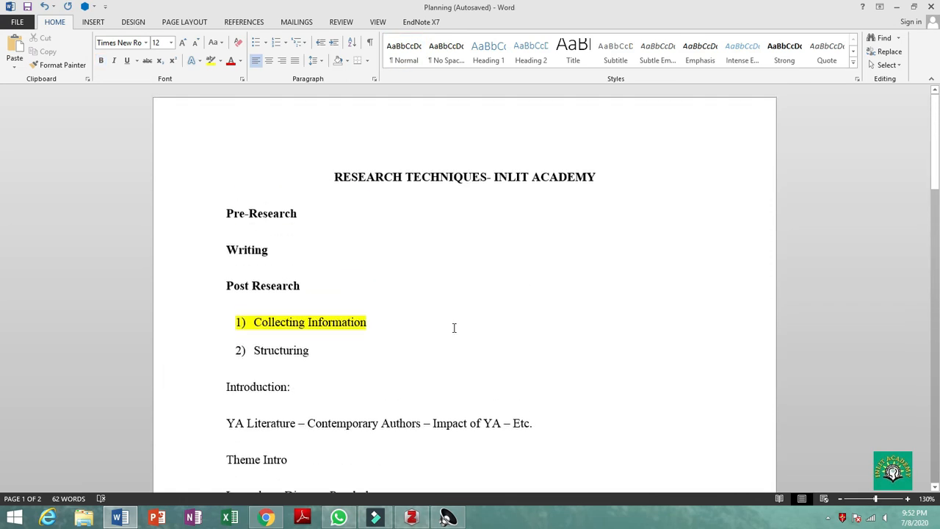
{"action": "scroll", "coordinate": [451, 328], "scroll_direction": "down", "scroll_amount": 9}
{"action": "scroll", "coordinate": [513, 233], "scroll_direction": "up", "scroll_amount": 2}
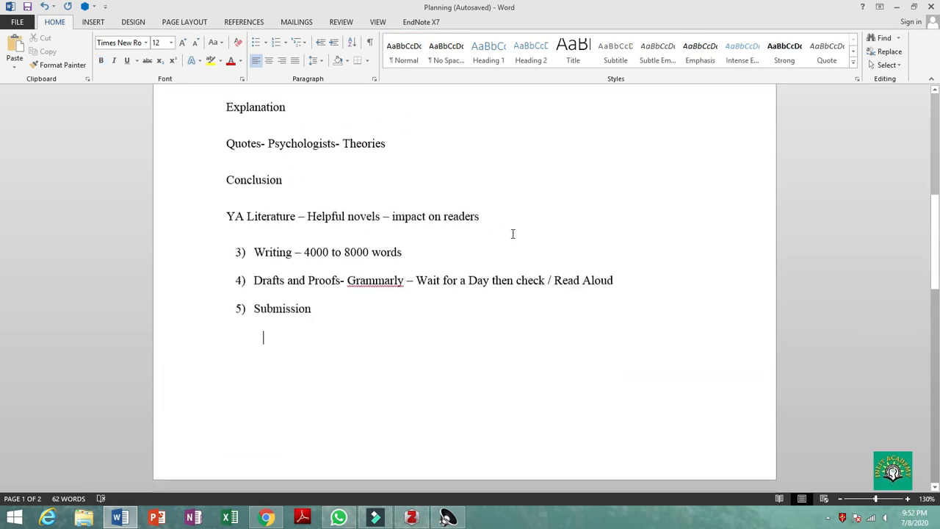
{"action": "scroll", "coordinate": [477, 264], "scroll_direction": "up", "scroll_amount": 2}
{"action": "left_click", "coordinate": [474, 283]}
{"action": "scroll", "coordinate": [484, 314], "scroll_direction": "up", "scroll_amount": 3}
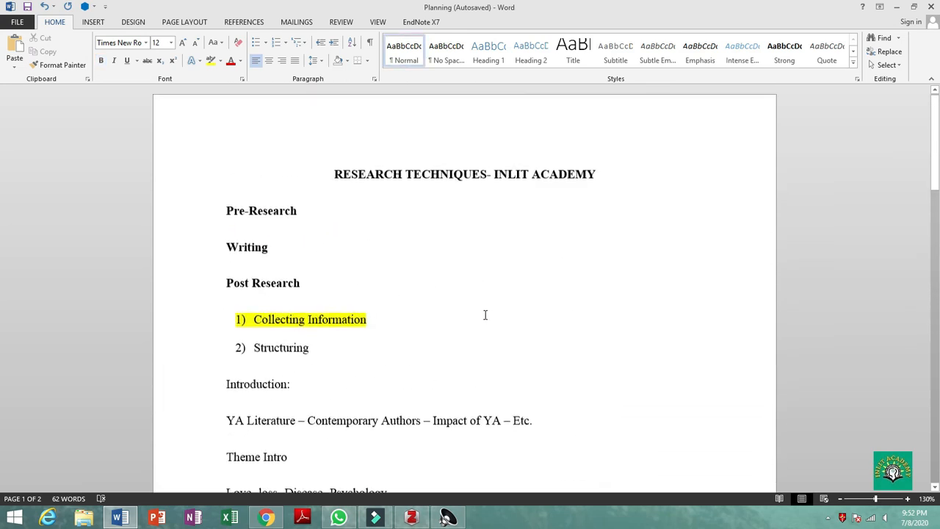
- Switch to the EasyBib page in Chrome and look over its citation, plagiarism and grammar sections
{"action": "left_click", "coordinate": [423, 518]}
{"action": "left_click", "coordinate": [124, 518]}
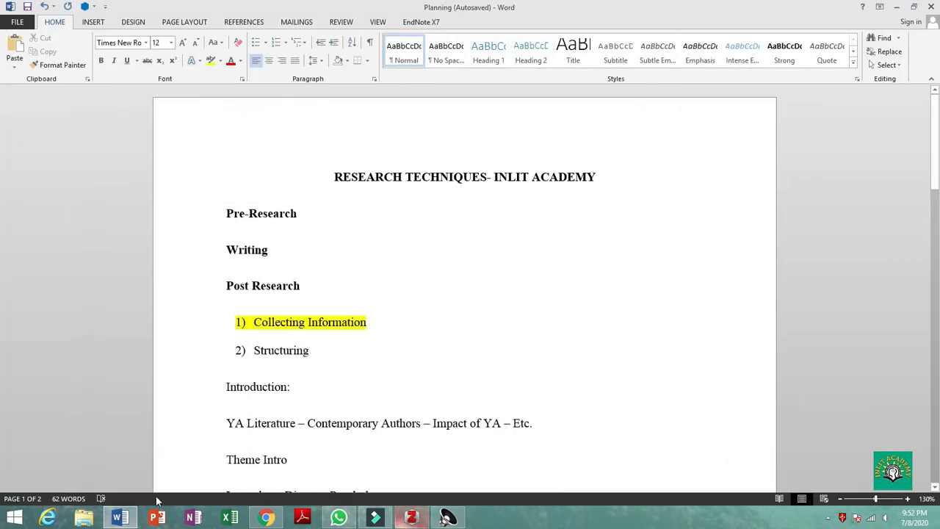
{"action": "left_click", "coordinate": [125, 518]}
{"action": "left_click", "coordinate": [121, 519]}
{"action": "left_click", "coordinate": [267, 518]}
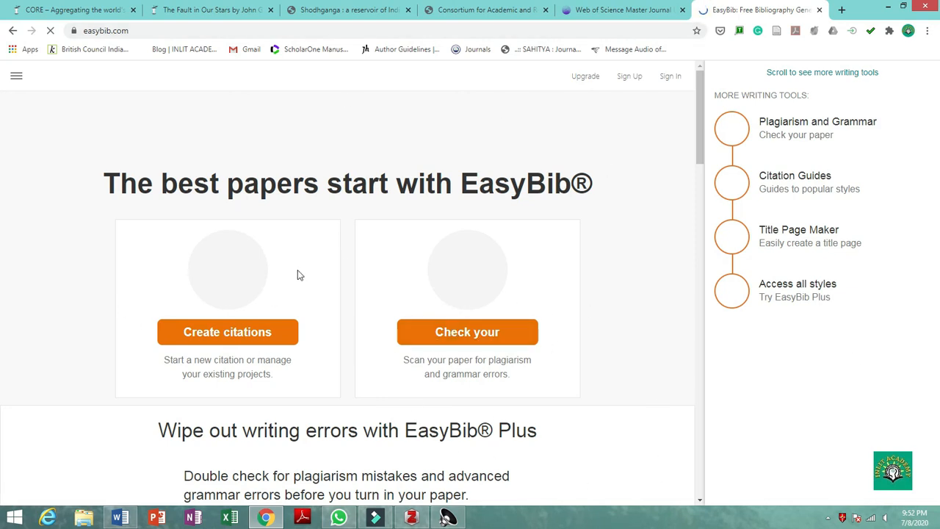
{"action": "scroll", "coordinate": [150, 308], "scroll_direction": "down", "scroll_amount": 3}
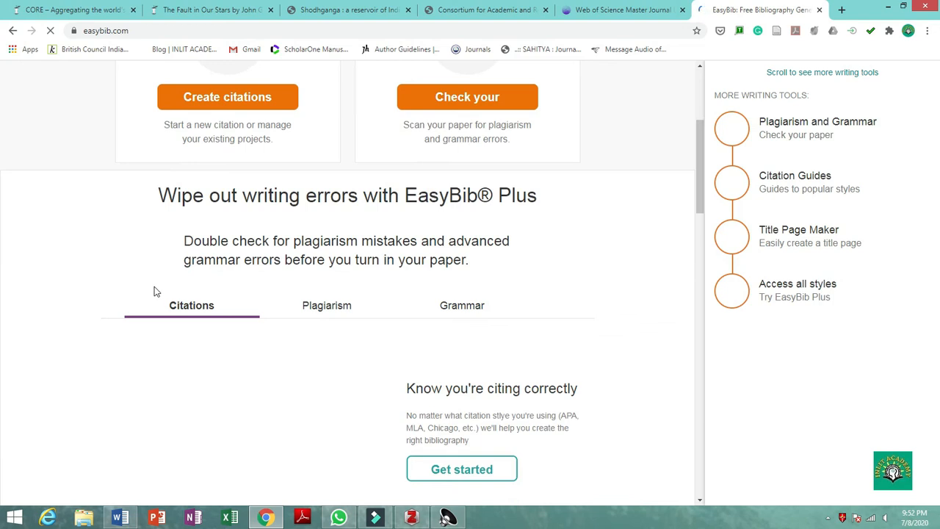
{"action": "scroll", "coordinate": [153, 291], "scroll_direction": "up", "scroll_amount": 3}
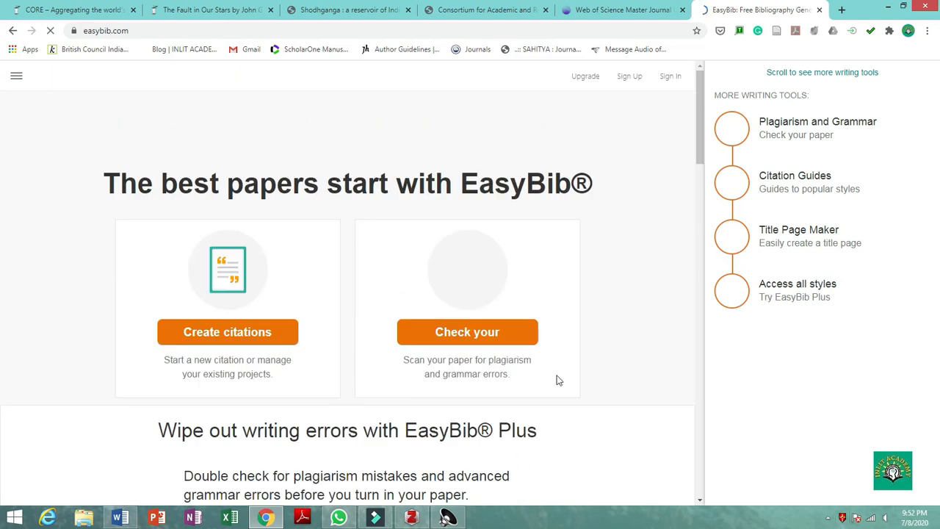
- Switch to Zotero and move the Snapshot attachment out of The Fault in Our Stars by John Green to the top level of the John Green collection
{"action": "left_click", "coordinate": [412, 517]}
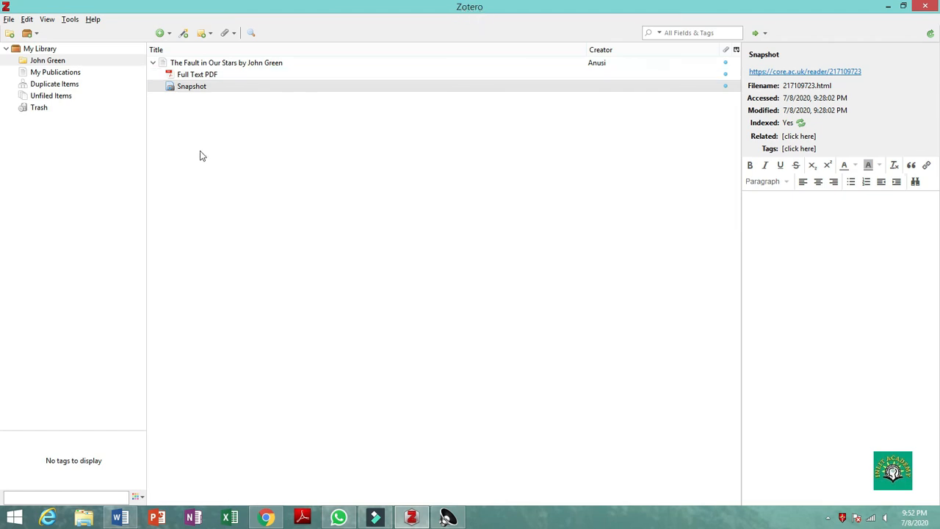
{"action": "left_click", "coordinate": [356, 213]}
{"action": "left_click", "coordinate": [422, 234]}
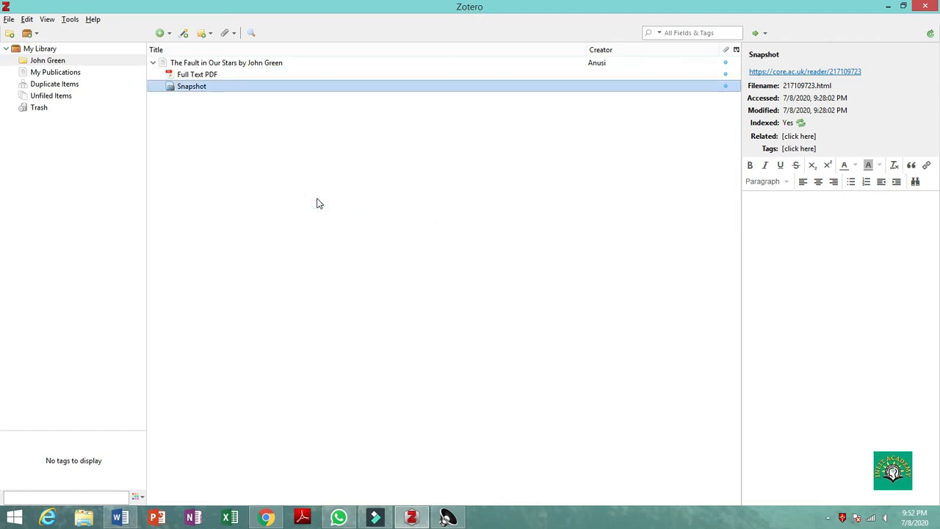
{"action": "left_click_drag", "start_coordinate": [340, 191], "coordinate": [347, 195]}
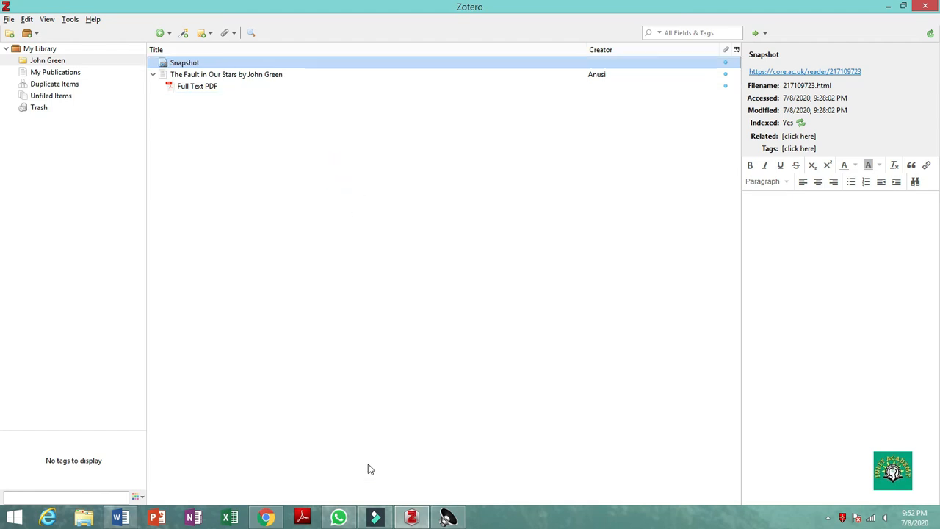
{"action": "left_click", "coordinate": [374, 244]}
{"action": "left_click", "coordinate": [536, 293]}
{"action": "left_click", "coordinate": [560, 236]}
{"action": "left_click", "coordinate": [560, 235]}
- Switch back to Word and skim the Planning document to its end and back to the Research Techniques title
{"action": "left_click", "coordinate": [120, 518]}
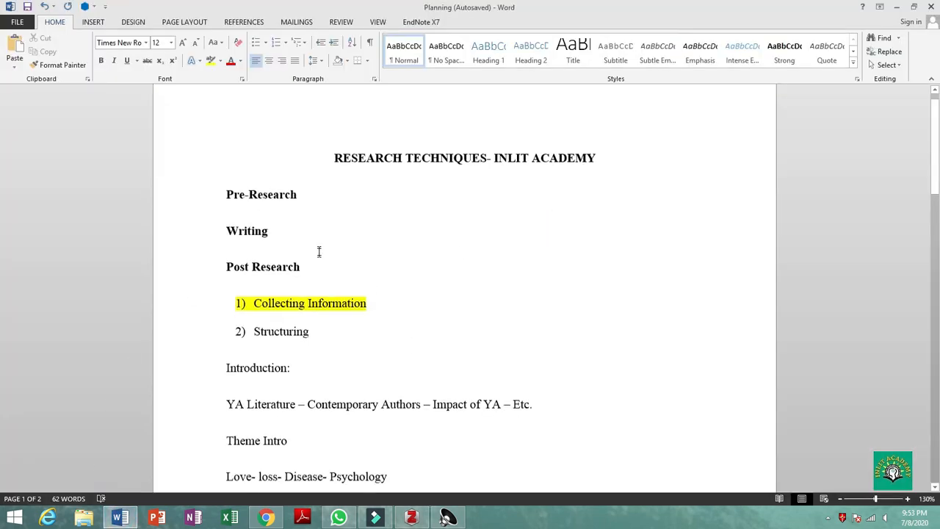
{"action": "scroll", "coordinate": [346, 331], "scroll_direction": "down", "scroll_amount": 10}
{"action": "scroll", "coordinate": [346, 331], "scroll_direction": "up", "scroll_amount": 10}
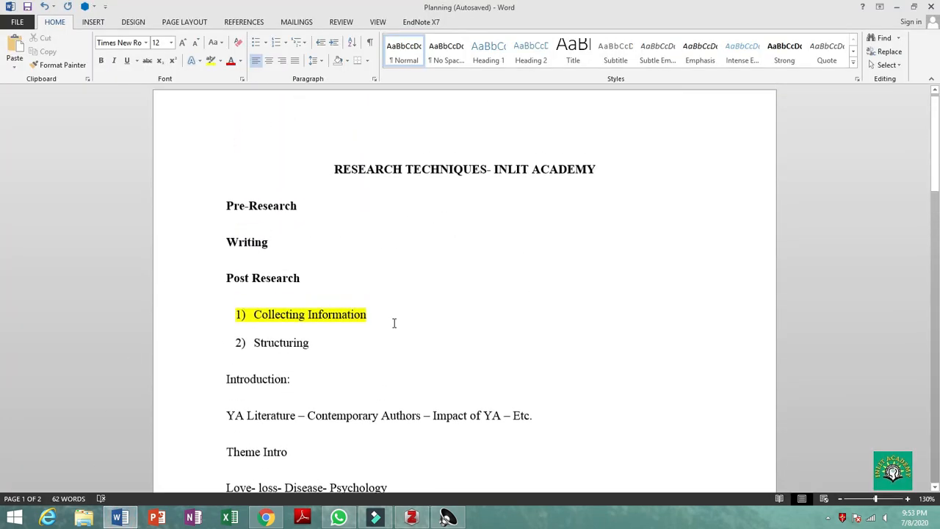
{"action": "scroll", "coordinate": [394, 323], "scroll_direction": "up", "scroll_amount": 1}
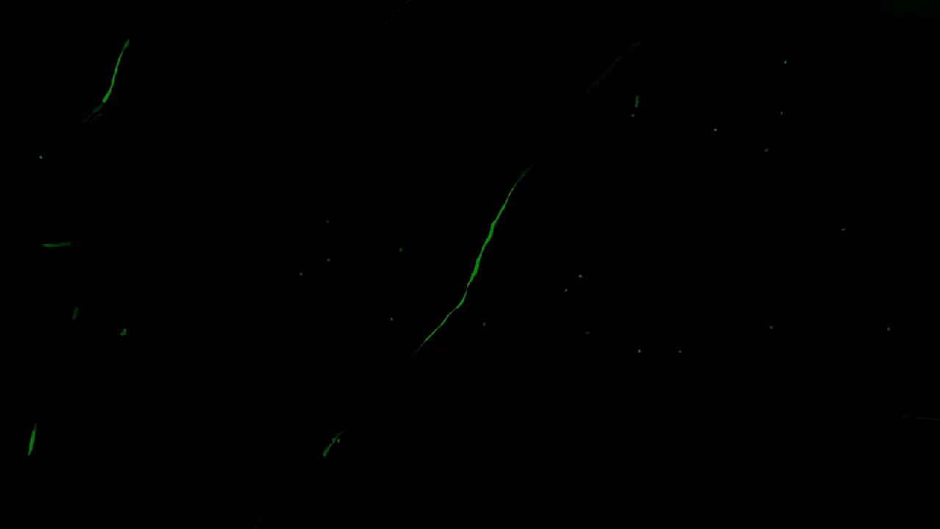